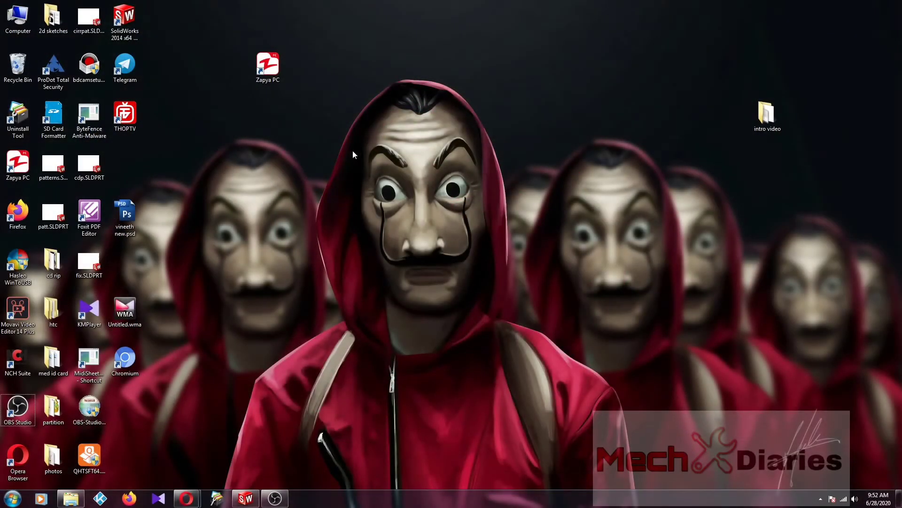
# Bring SolidWorks to the front and create a new Part document.
pyautogui.click(246, 498)
pyautogui.click(84, 7)
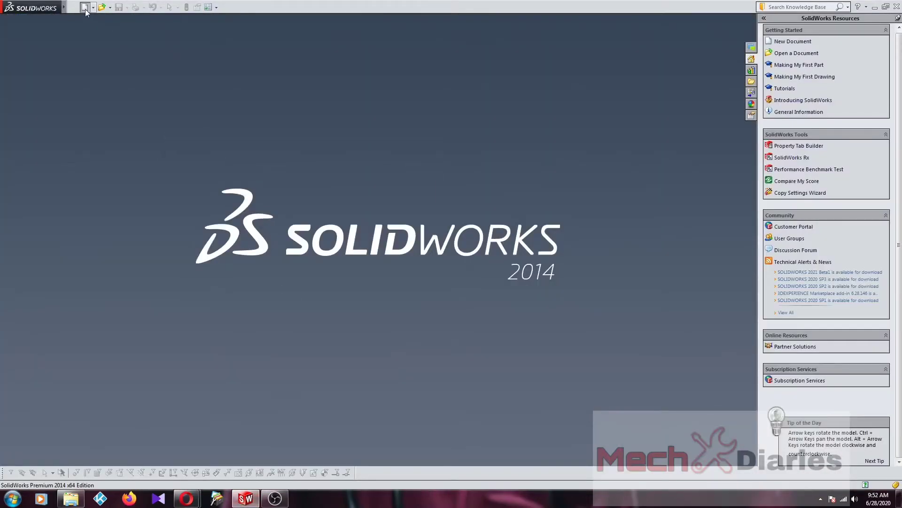
pyautogui.click(331, 305)
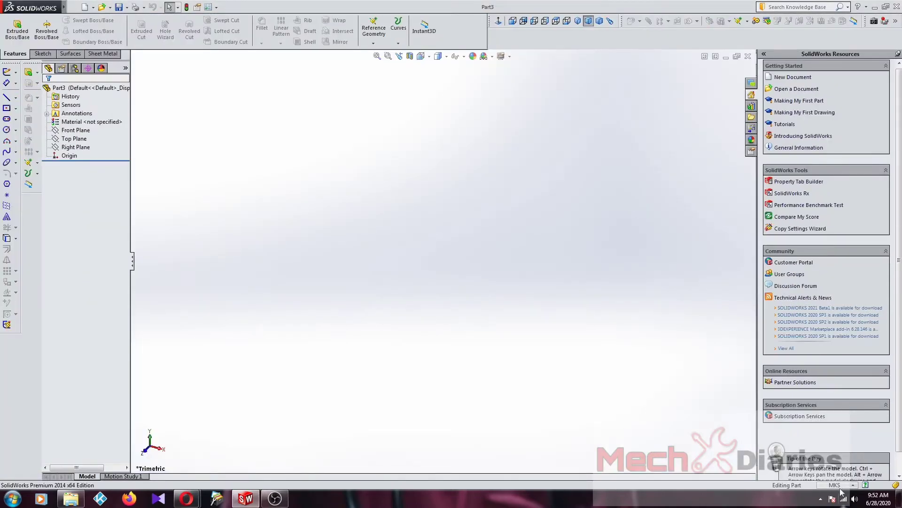
# Switch to CGS units and draw an origin-centred rectangle on the Front Plane.
pyautogui.click(841, 490)
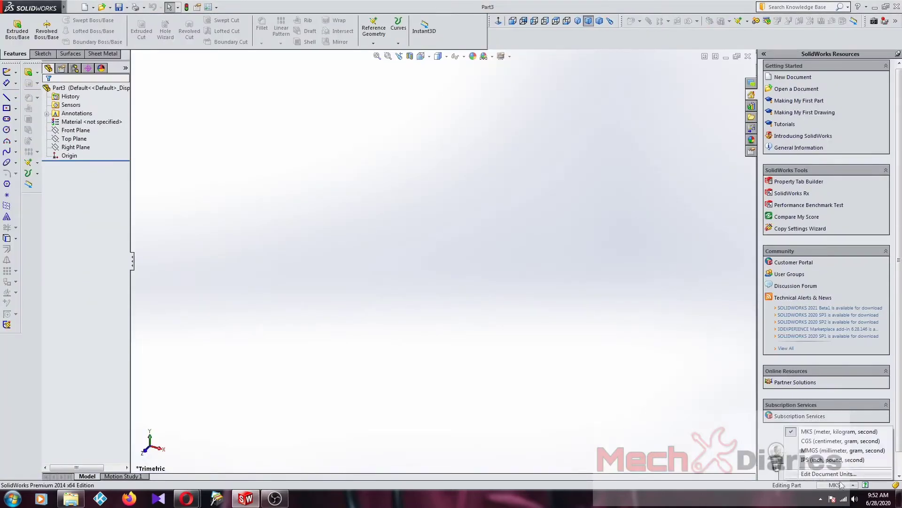
pyautogui.click(848, 444)
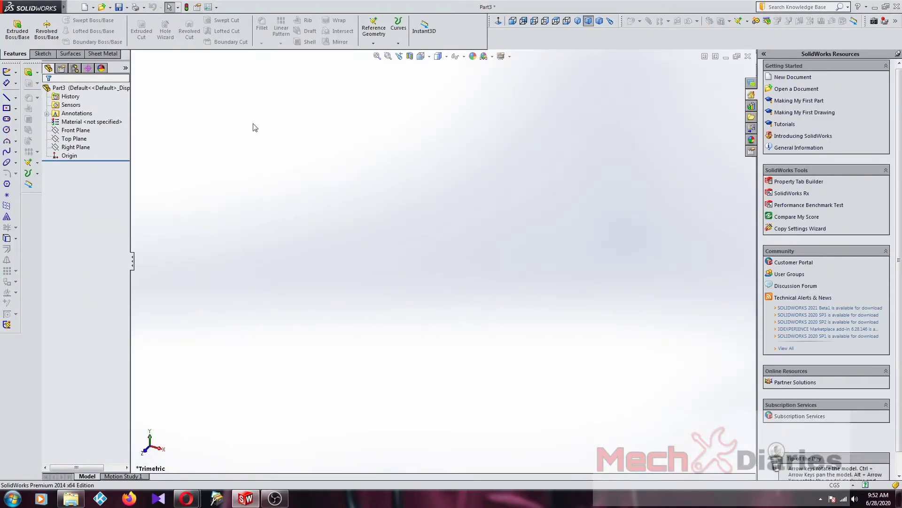
pyautogui.click(88, 130)
pyautogui.rightClick(85, 130)
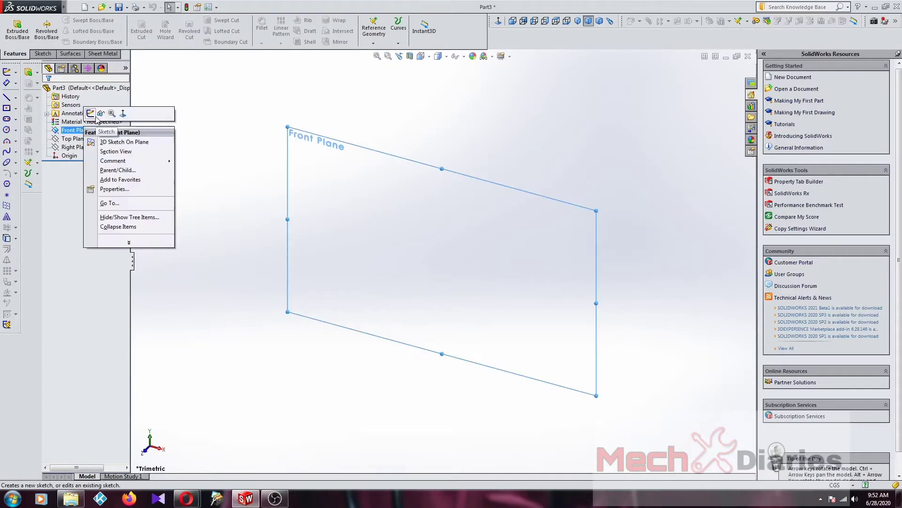
pyautogui.click(93, 117)
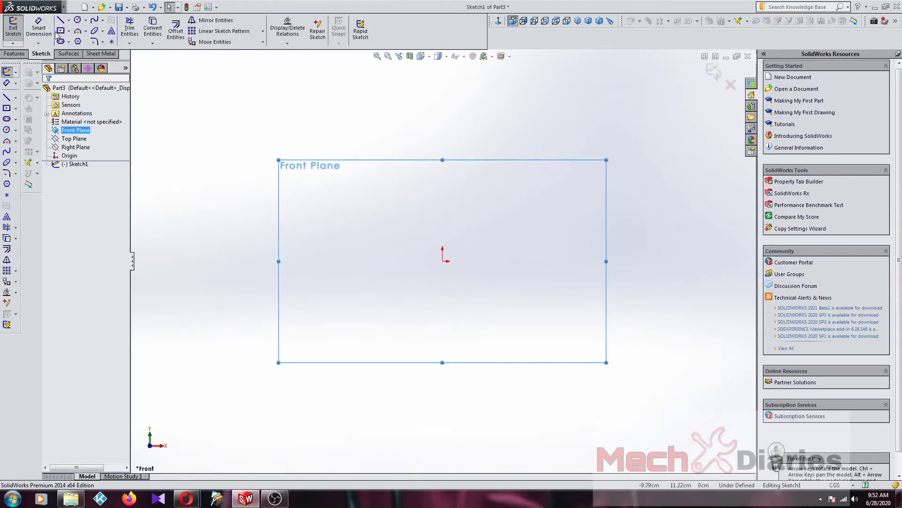
pyautogui.click(60, 30)
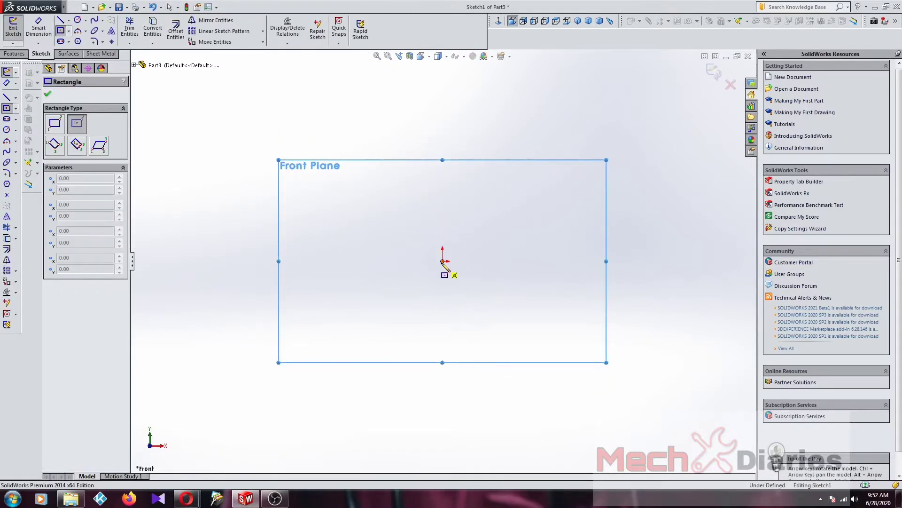
pyautogui.click(442, 261)
pyautogui.click(649, 119)
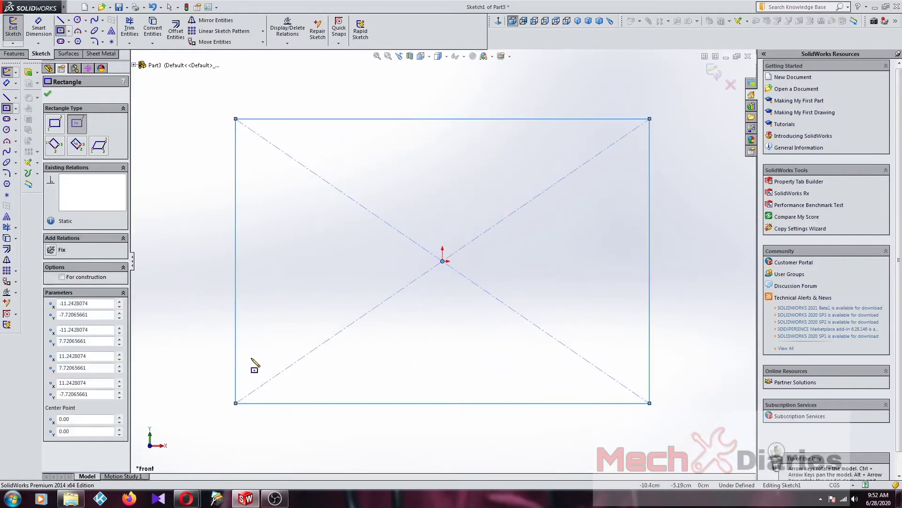
# Dimension the rectangle's width and height to 100 each, making it a square.
pyautogui.press('d')
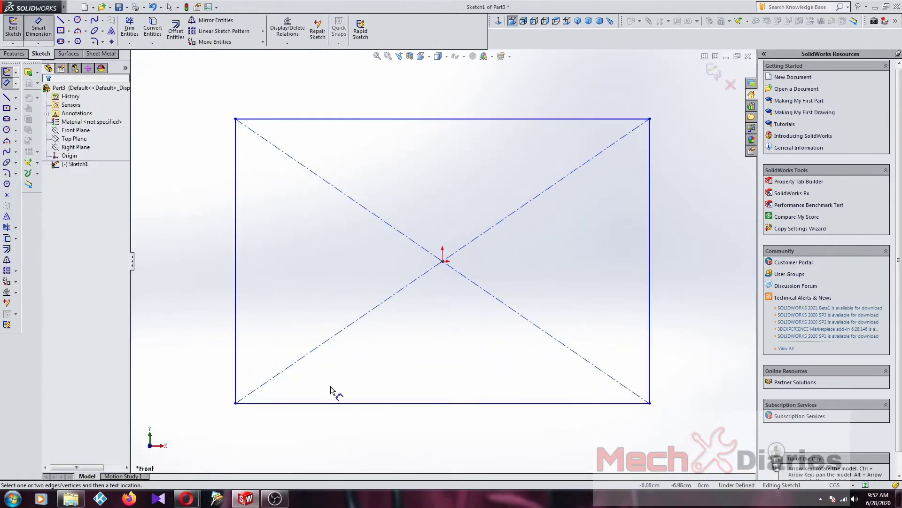
pyautogui.click(337, 403)
pyautogui.click(337, 435)
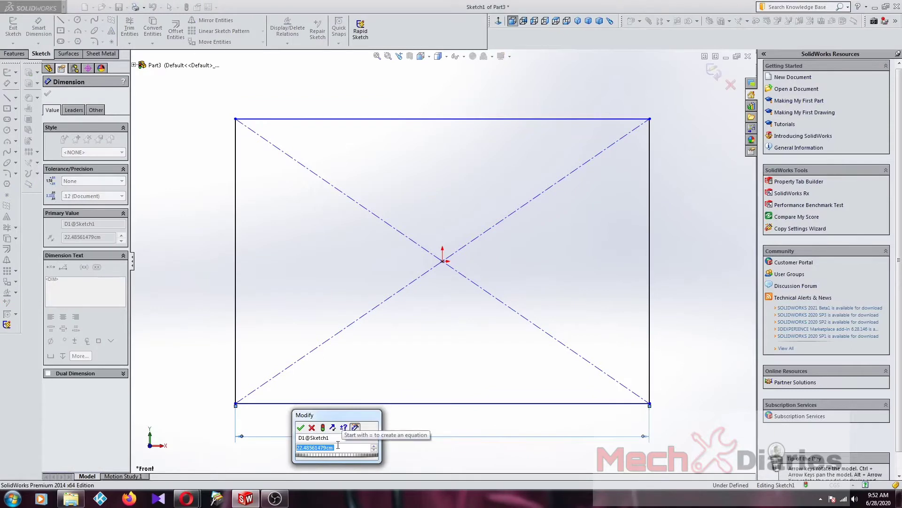
pyautogui.write('100')
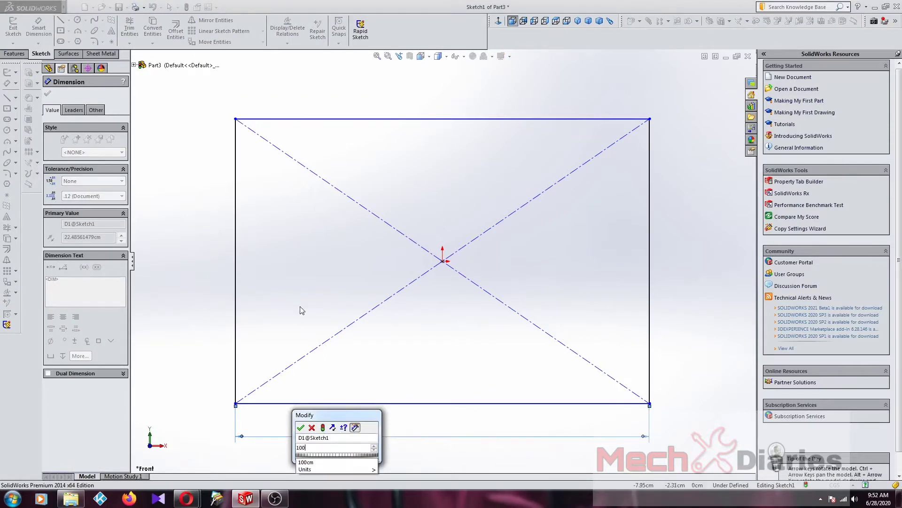
pyautogui.click(301, 427)
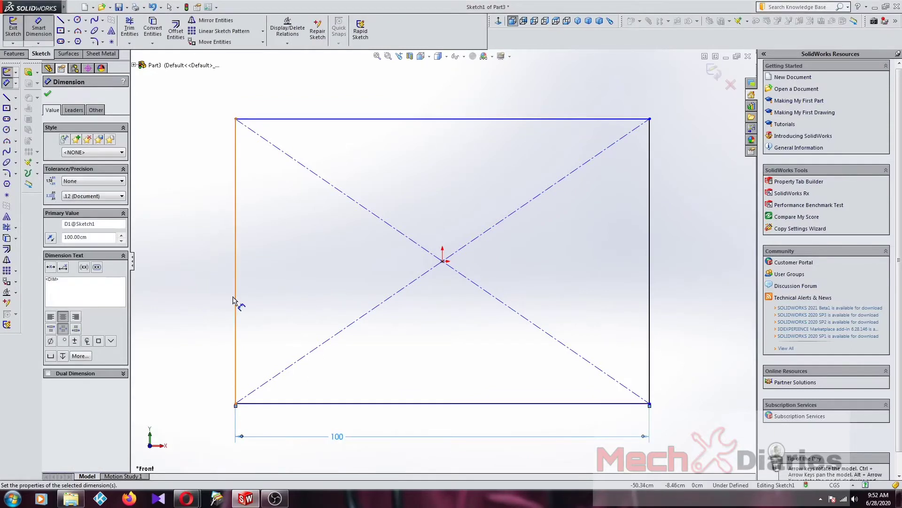
pyautogui.click(235, 299)
pyautogui.click(189, 290)
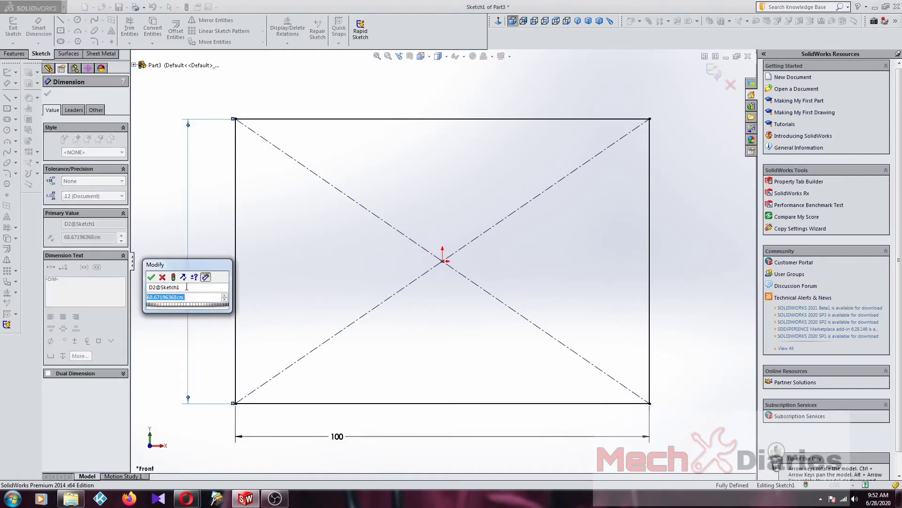
pyautogui.write('100')
pyautogui.press('Return')
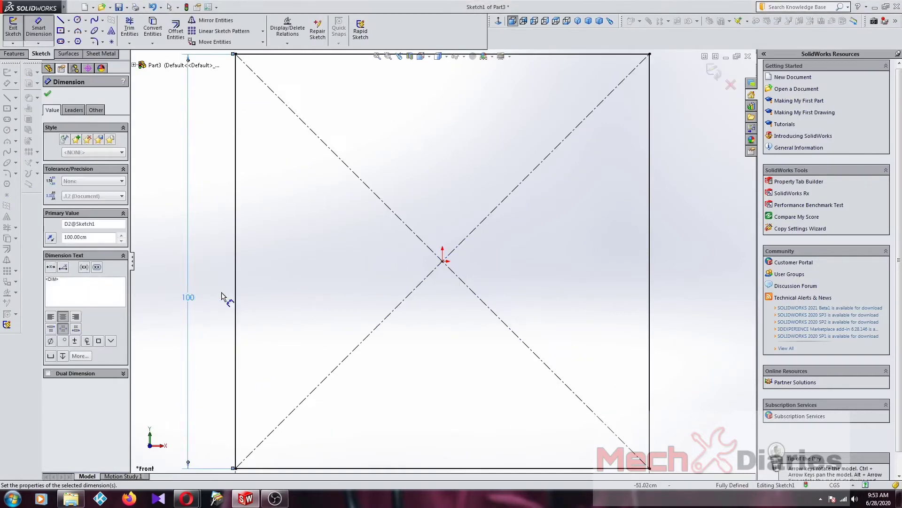
pyautogui.press('f')
pyautogui.click(28, 73)
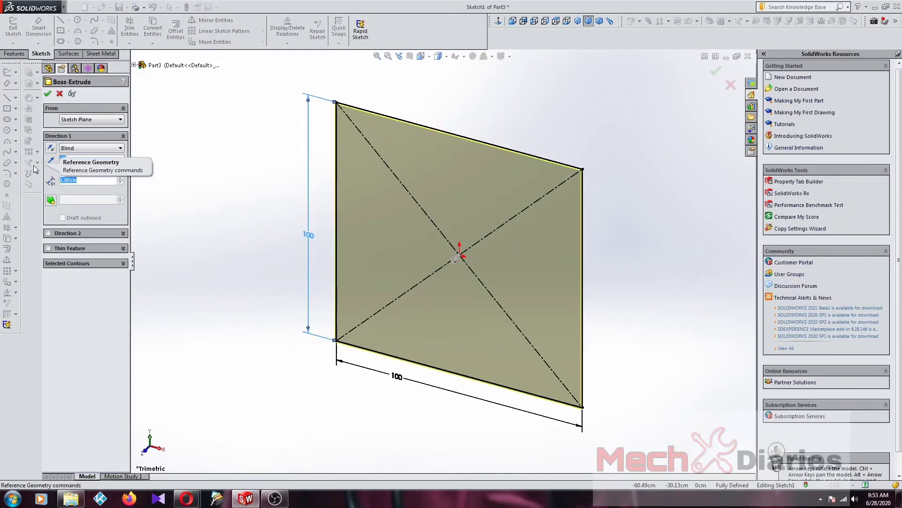
# Extrude the square 10 cm blind into a plate and orbit to view it.
pyautogui.write('10')
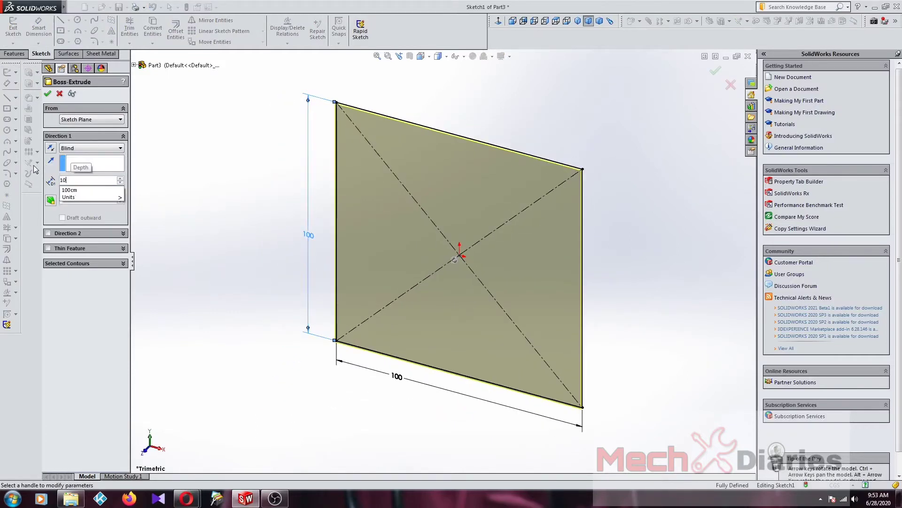
pyautogui.press('Return')
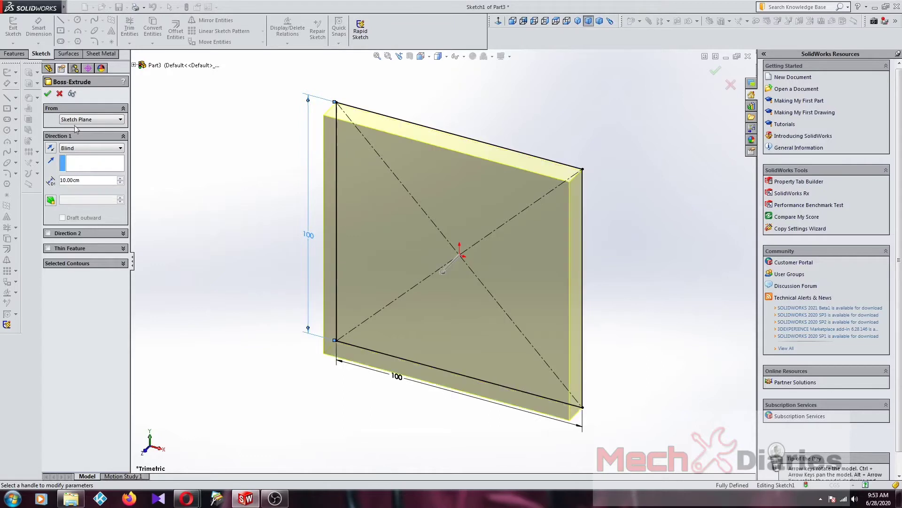
pyautogui.click(47, 94)
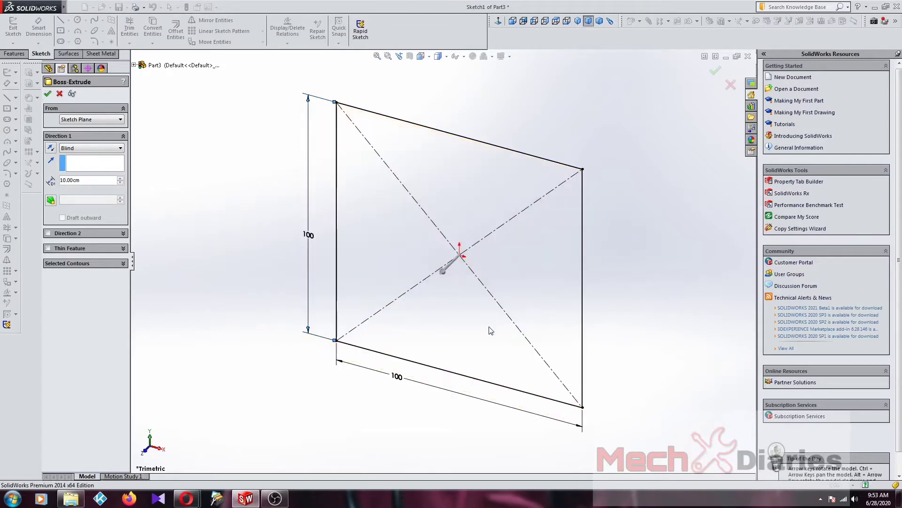
pyautogui.moveTo(507, 303); pyautogui.dragTo(569, 254, button='middle')
pyautogui.scroll(4, 563, 301)
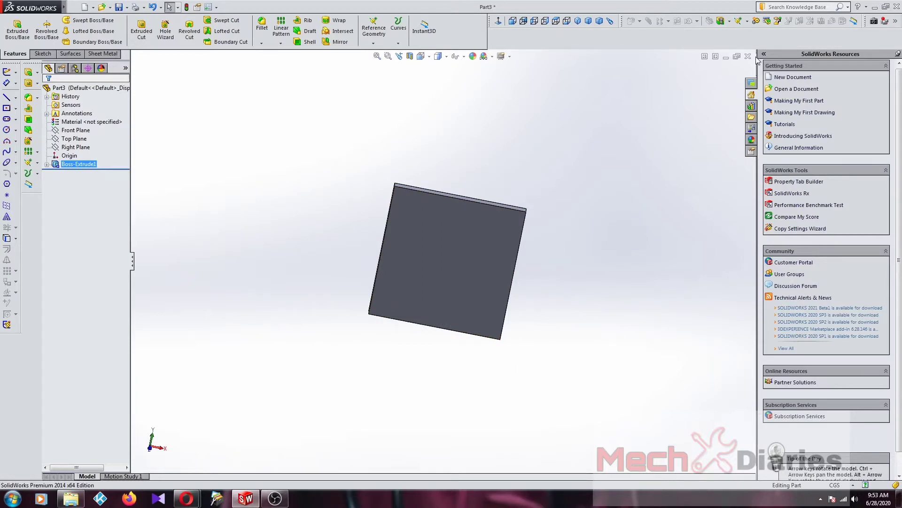
# Draw a hexagon near the front face's top-left corner and extrude it 10 cm as a boss.
pyautogui.moveTo(554, 207)
pyautogui.mouseDown(button='middle')
pyautogui.moveTo(526, 285)
pyautogui.moveTo(548, 254)
pyautogui.moveTo(449, 288)
pyautogui.moveTo(503, 335)
pyautogui.moveTo(467, 296)
pyautogui.mouseUp(button='middle')
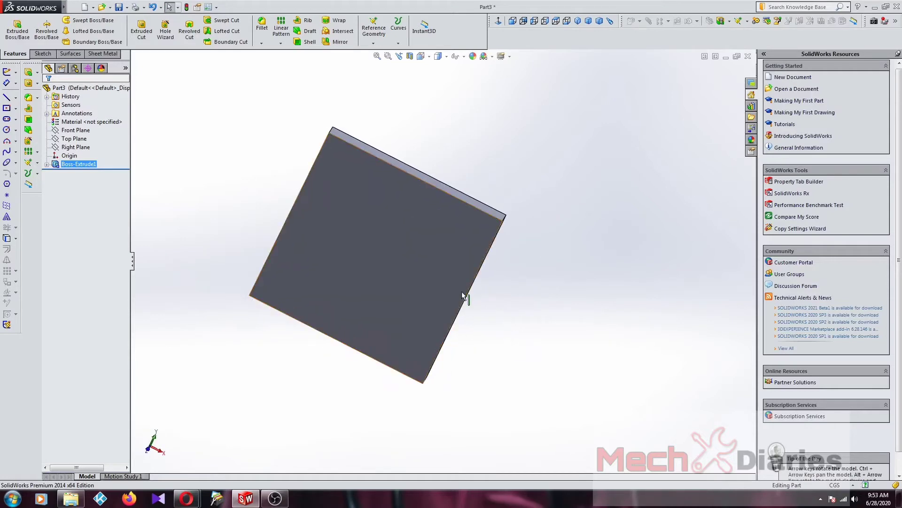
pyautogui.click(435, 266)
pyautogui.click(498, 21)
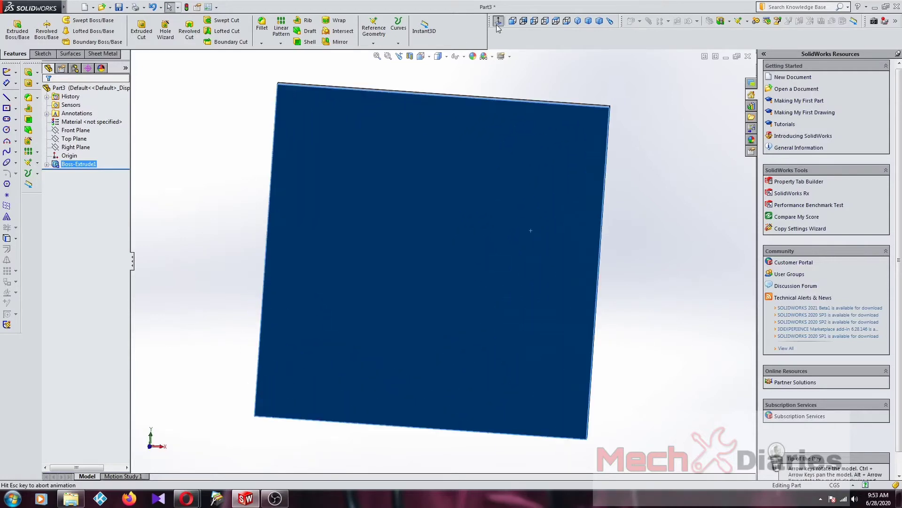
pyautogui.click(41, 53)
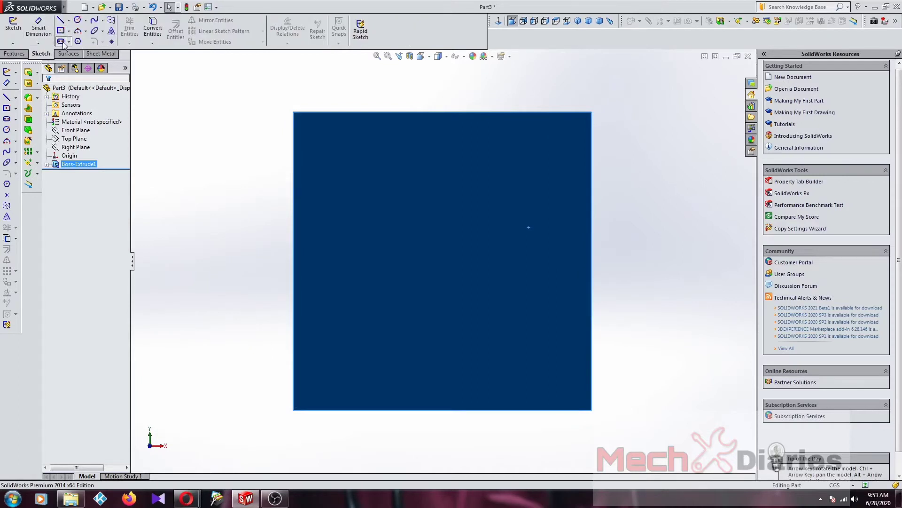
pyautogui.click(77, 42)
pyautogui.click(339, 153)
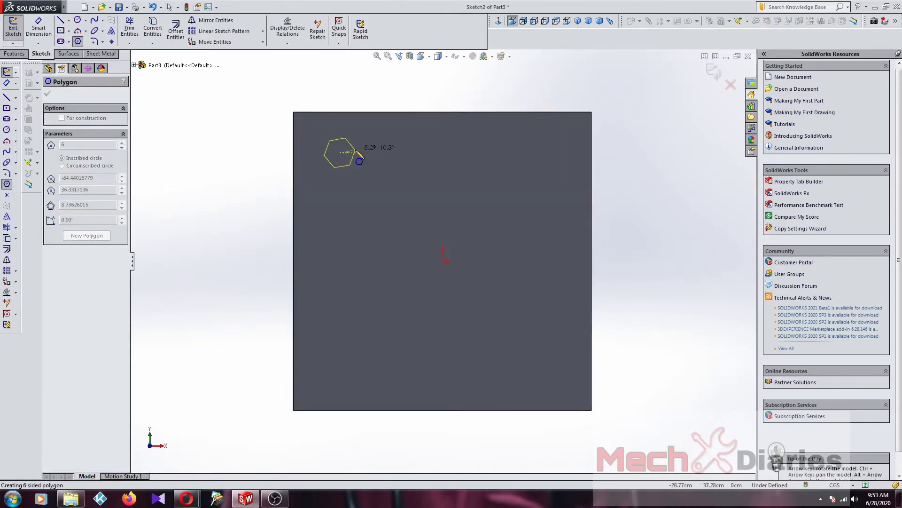
pyautogui.click(361, 153)
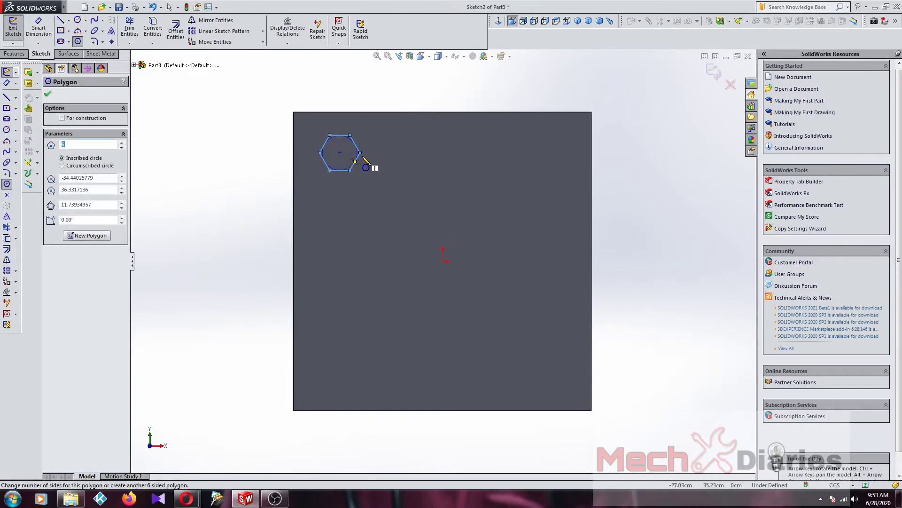
pyautogui.click(28, 71)
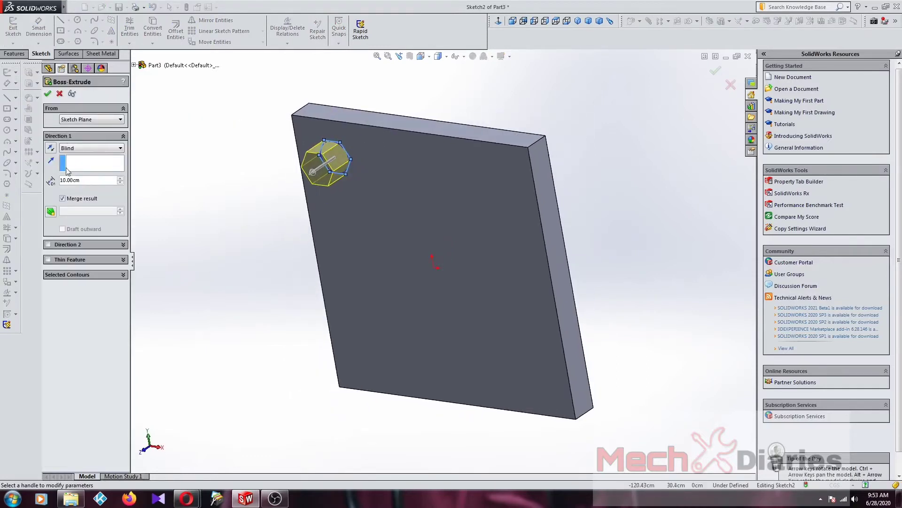
pyautogui.click(49, 93)
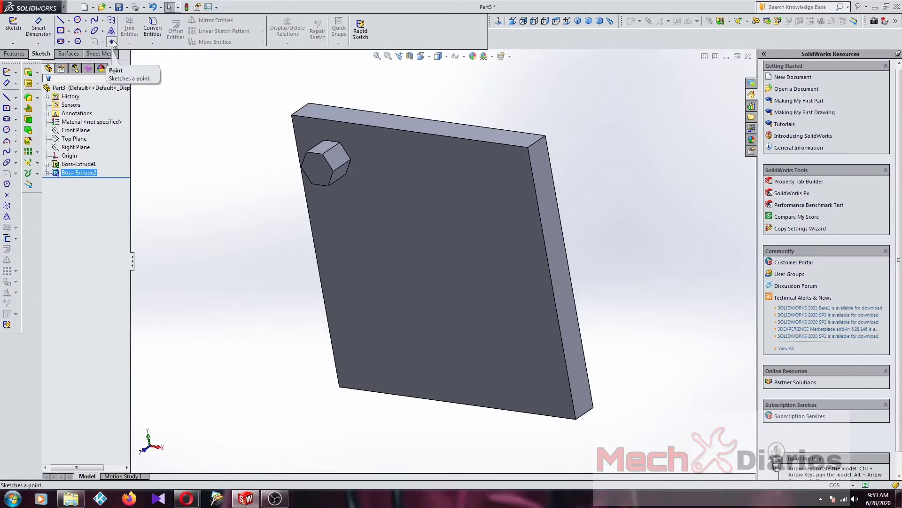
# Sketch five layout points on the plate's front face: top, left, bottom, right and origin.
pyautogui.click(112, 42)
pyautogui.click(409, 195)
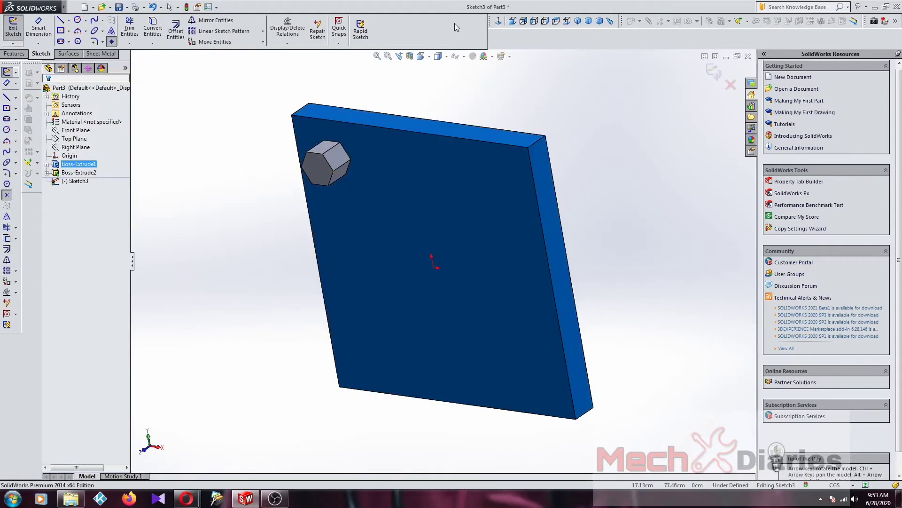
pyautogui.click(499, 21)
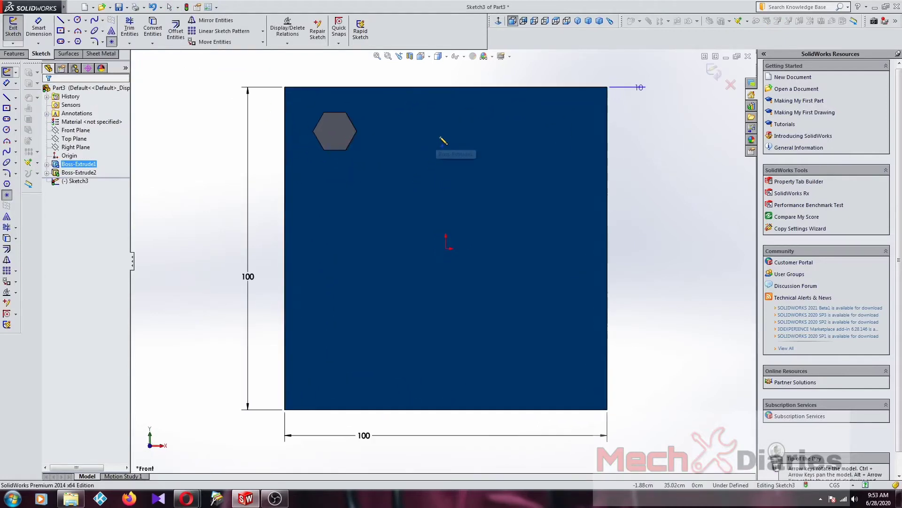
pyautogui.click(467, 128)
pyautogui.click(330, 248)
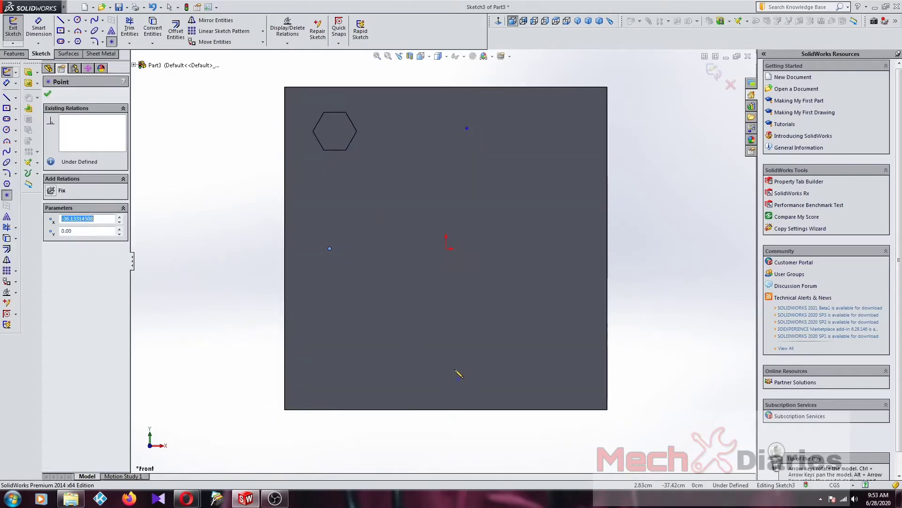
pyautogui.click(454, 369)
pyautogui.click(567, 239)
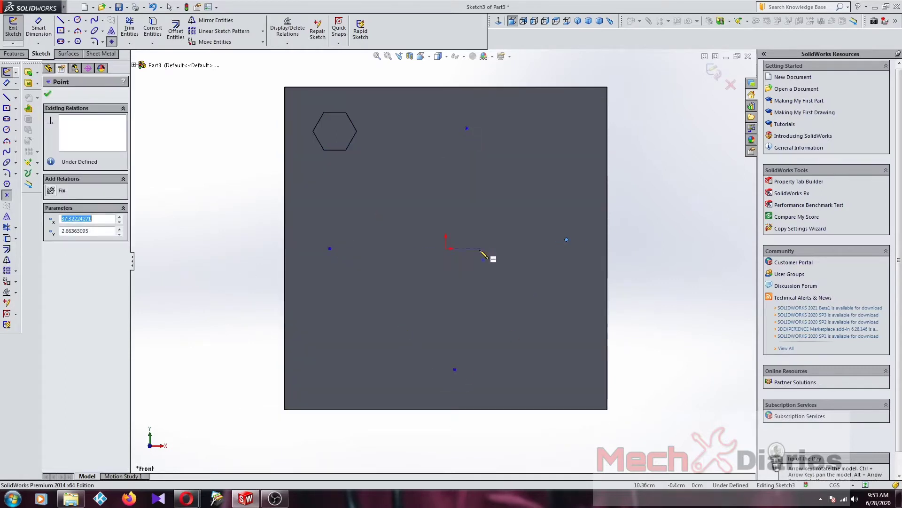
pyautogui.click(446, 249)
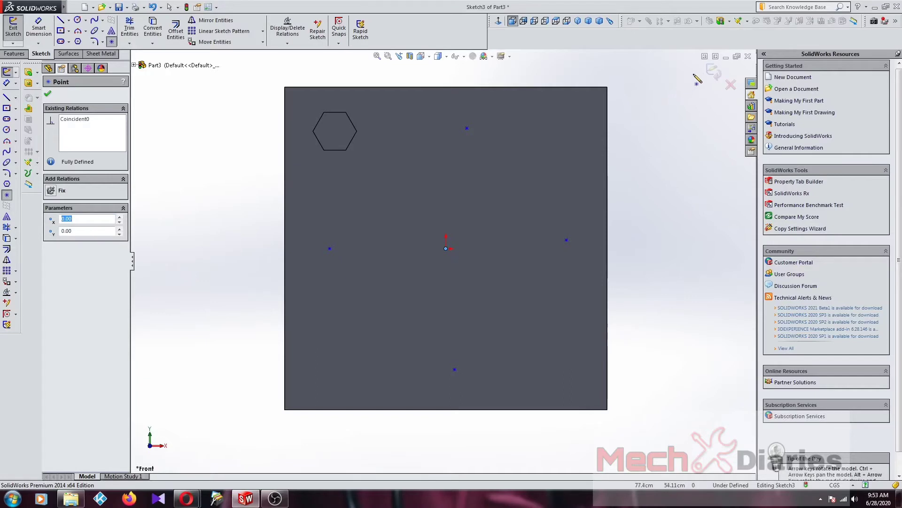
pyautogui.click(714, 71)
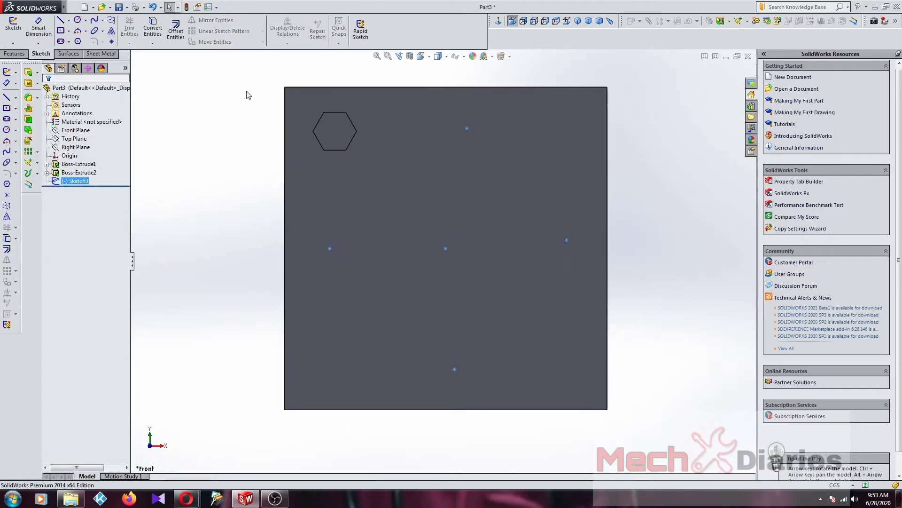
# Start a Sketch Driven Pattern using Sketch3 as the layout.
pyautogui.click(14, 54)
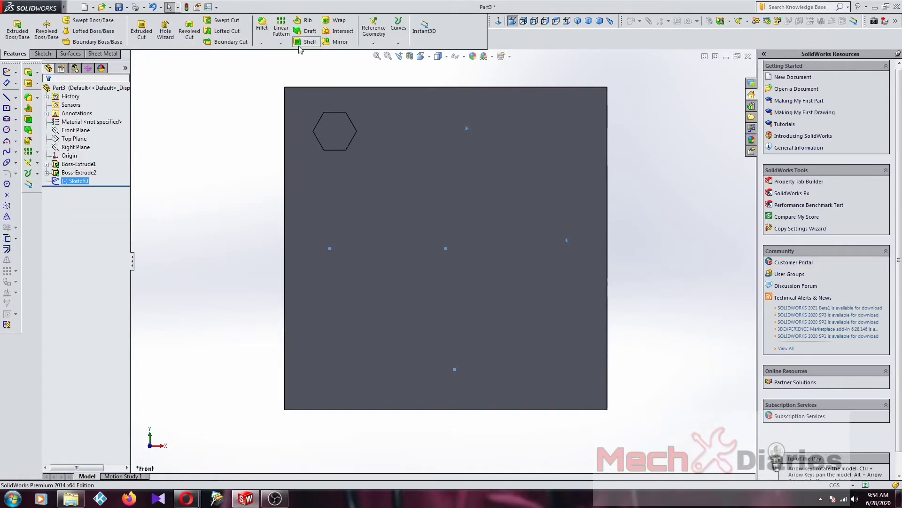
pyautogui.click(281, 43)
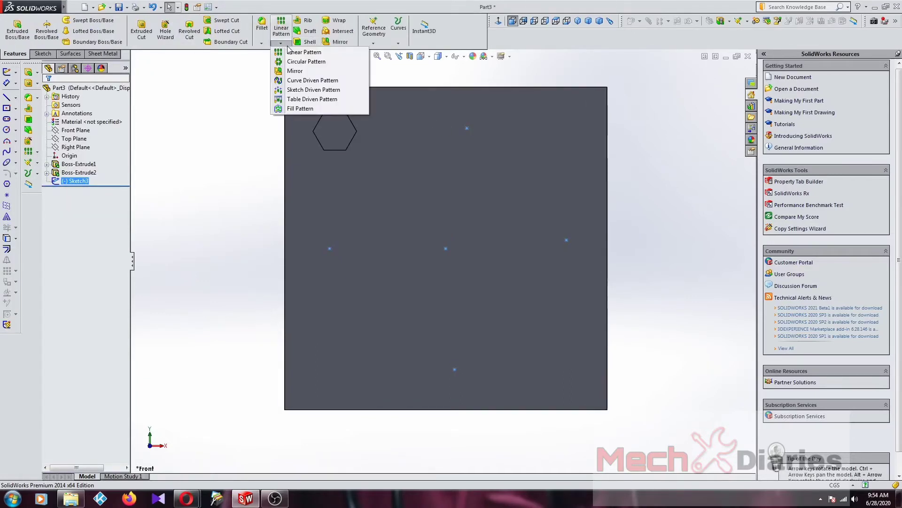
pyautogui.click(299, 90)
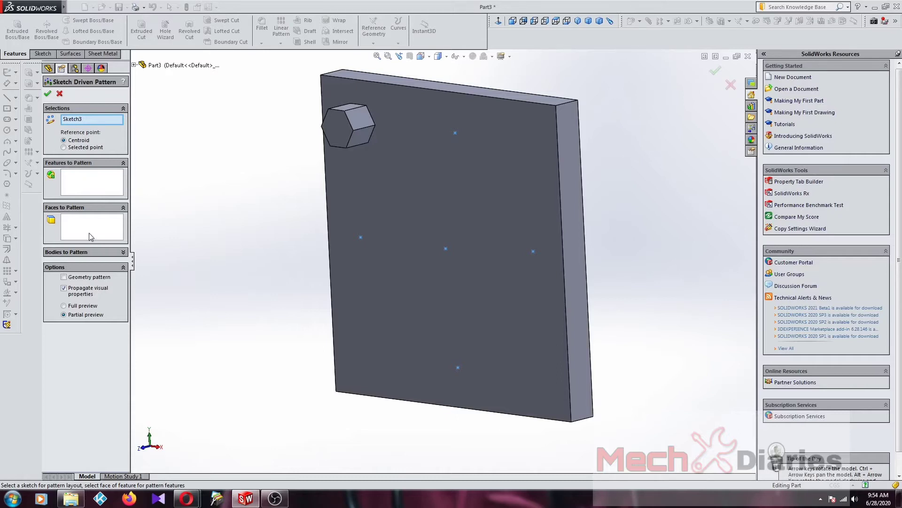
# Pattern the hexagonal boss Boss-Extrude2 onto all five Sketch3 points.
pyautogui.click(67, 54)
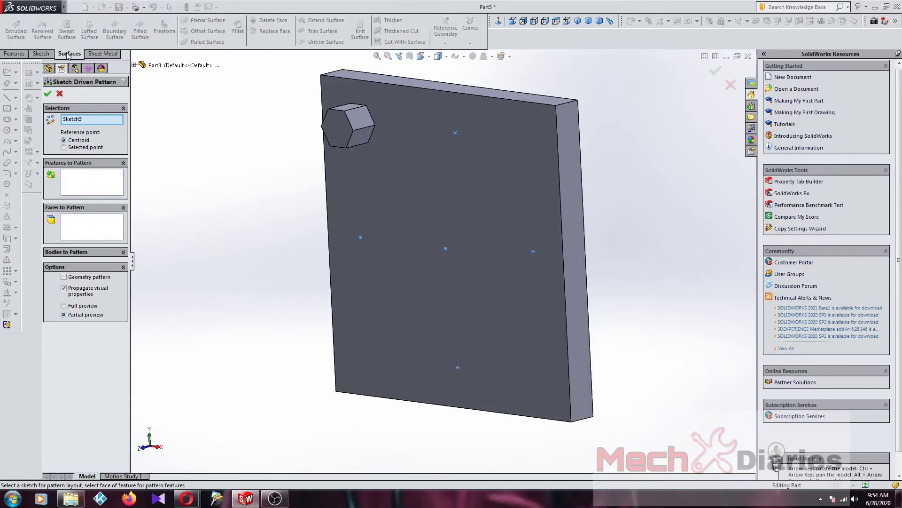
pyautogui.click(15, 54)
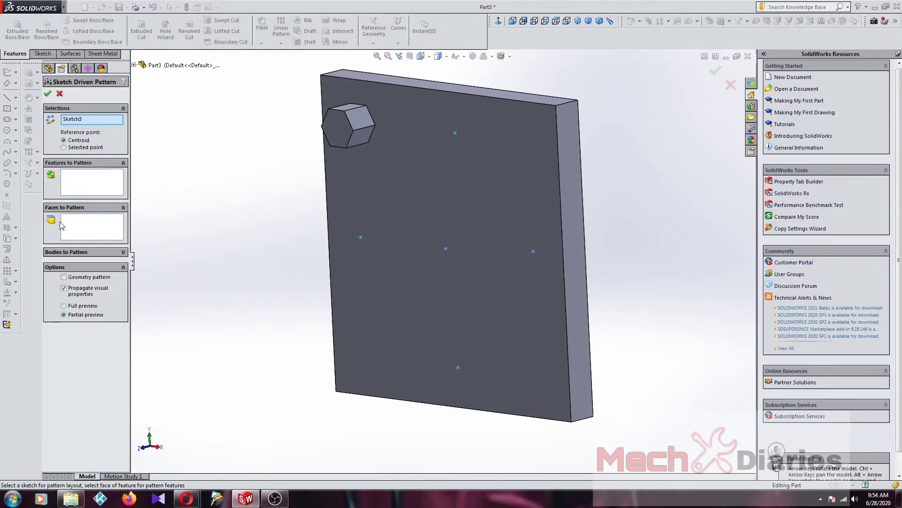
pyautogui.click(94, 252)
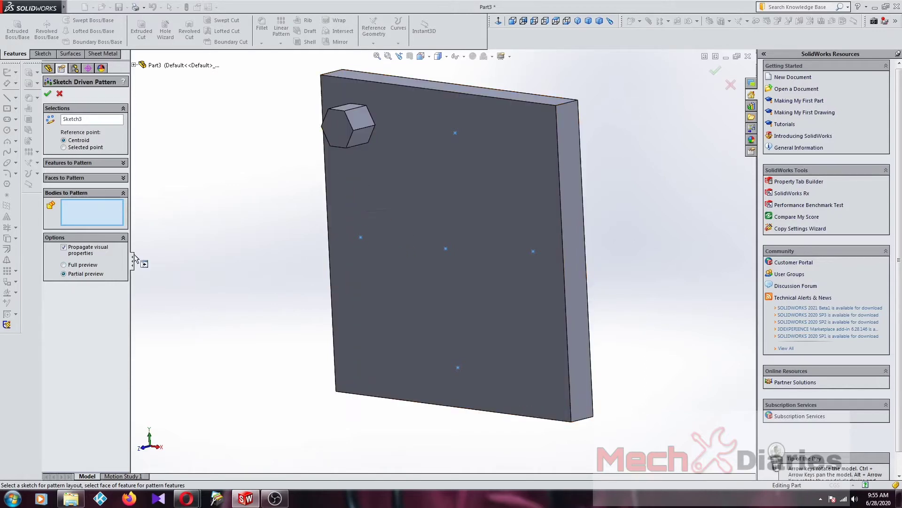
pyautogui.click(78, 121)
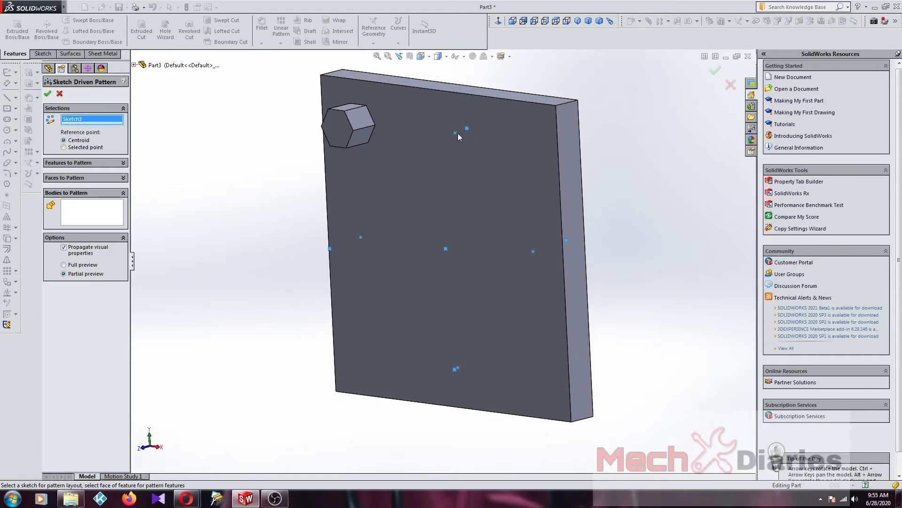
pyautogui.click(115, 177)
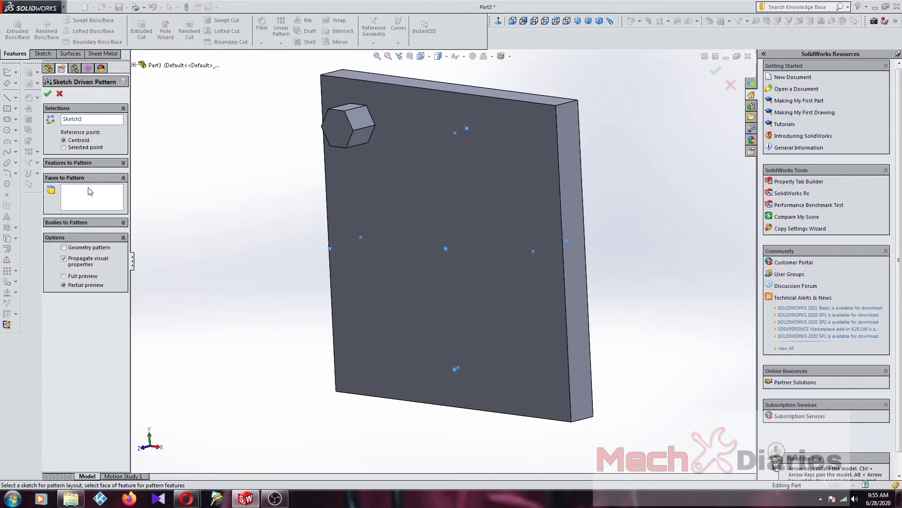
pyautogui.click(91, 162)
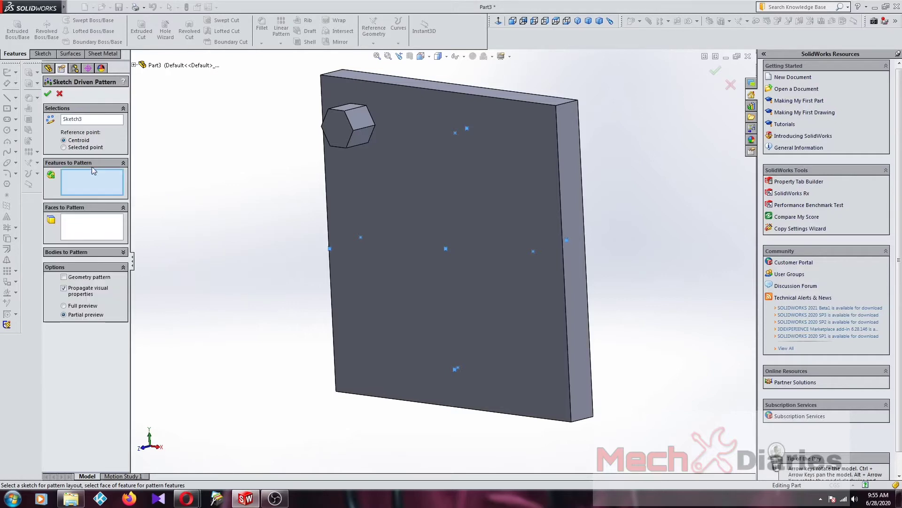
pyautogui.click(342, 134)
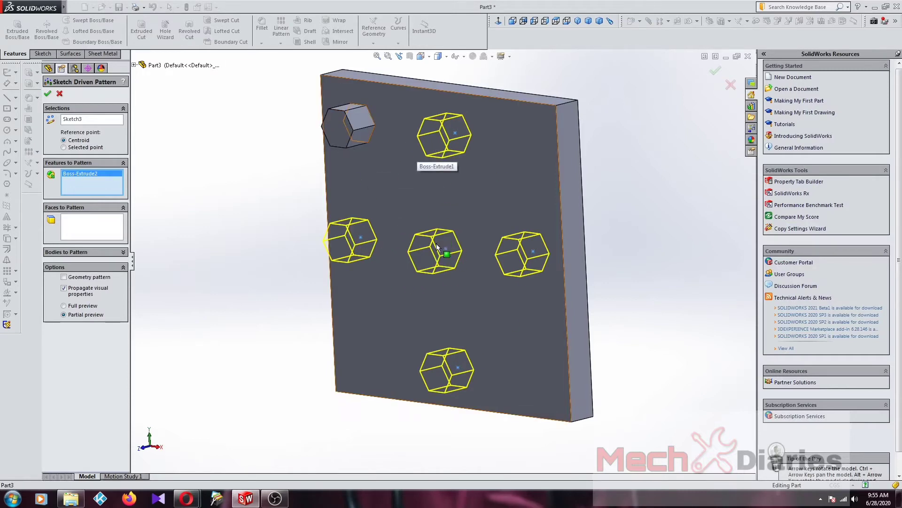
pyautogui.click(47, 93)
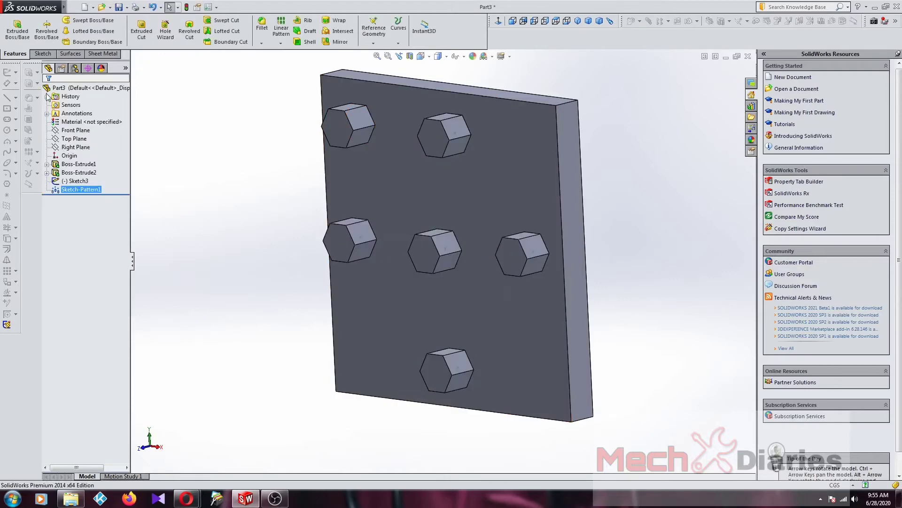
# Sketch a small centre rectangle near the top-left corner of the plate's back face.
pyautogui.moveTo(469, 165); pyautogui.dragTo(378, 179, button='middle')
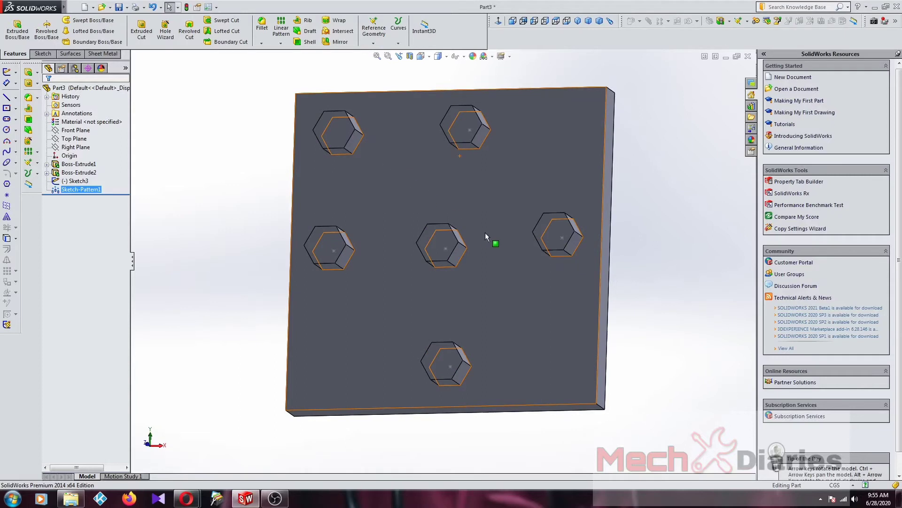
pyautogui.moveTo(485, 232)
pyautogui.mouseDown(button='middle')
pyautogui.moveTo(366, 219)
pyautogui.moveTo(427, 216)
pyautogui.mouseUp(button='middle')
pyautogui.click(427, 217)
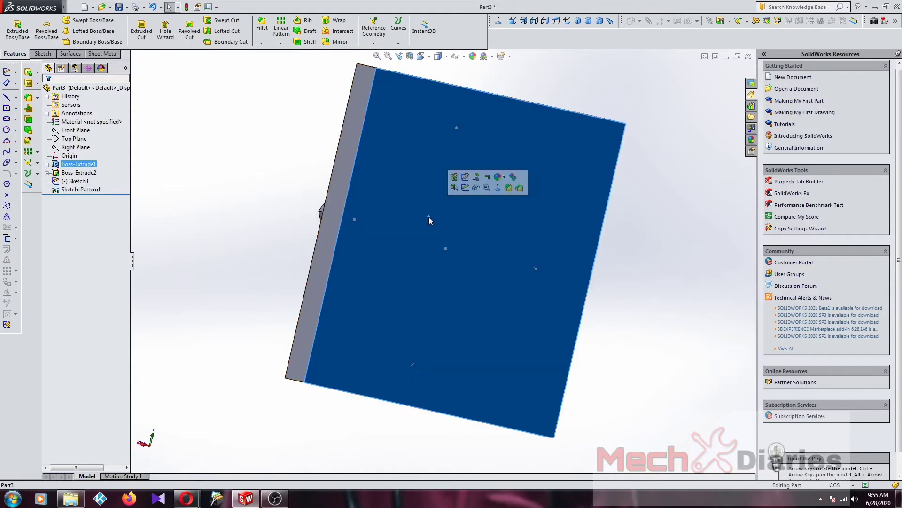
pyautogui.click(465, 189)
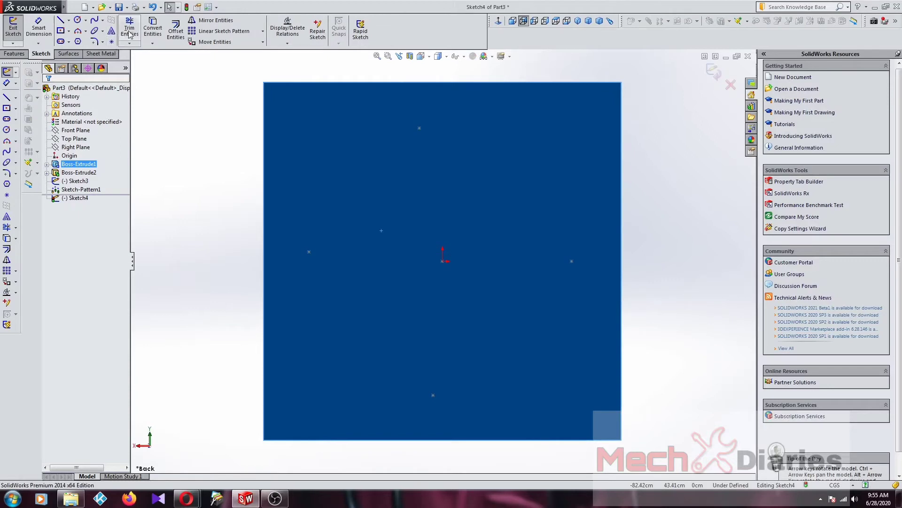
pyautogui.click(61, 31)
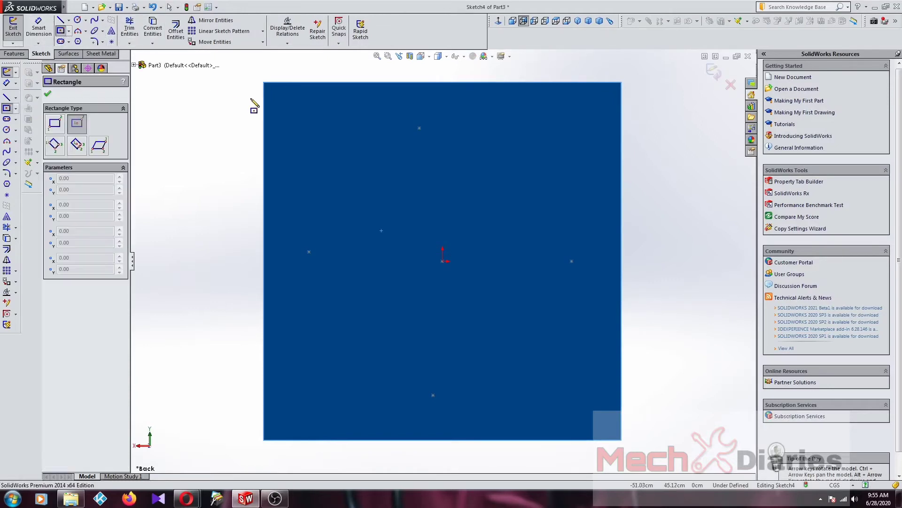
pyautogui.click(346, 121)
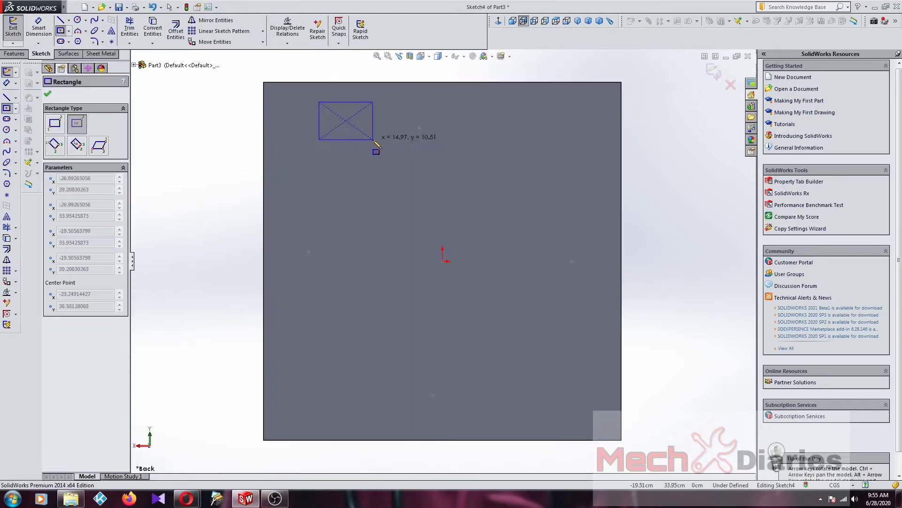
pyautogui.click(373, 139)
# Cut the rectangle through the plate Up To Surface, ending at the boss-side face.
pyautogui.click(27, 83)
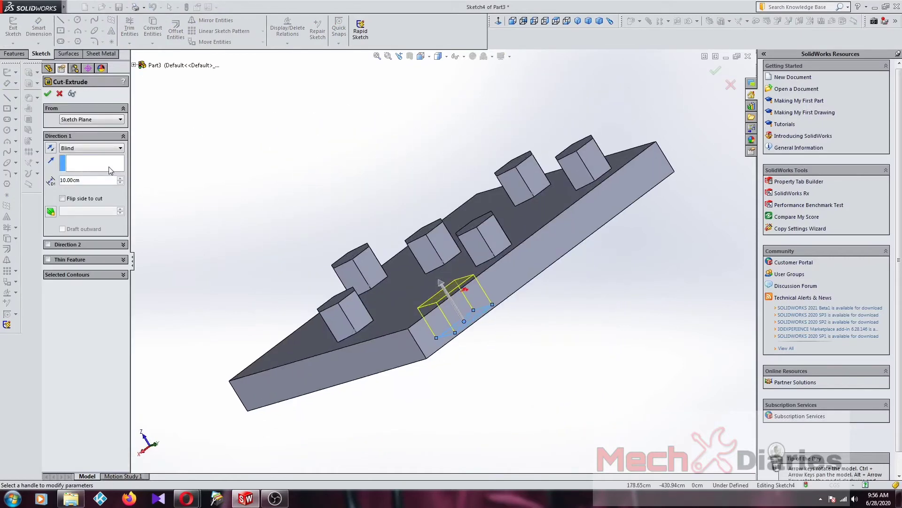
pyautogui.click(117, 148)
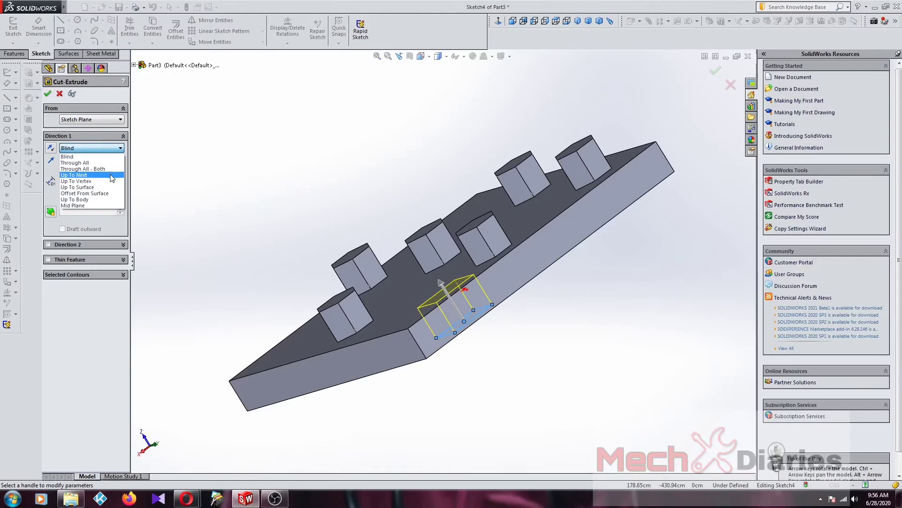
pyautogui.click(111, 187)
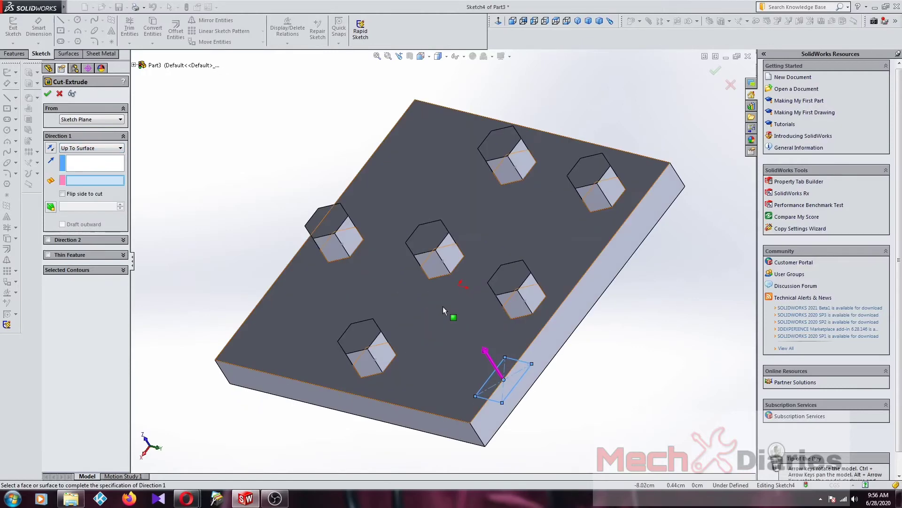
pyautogui.click(443, 307)
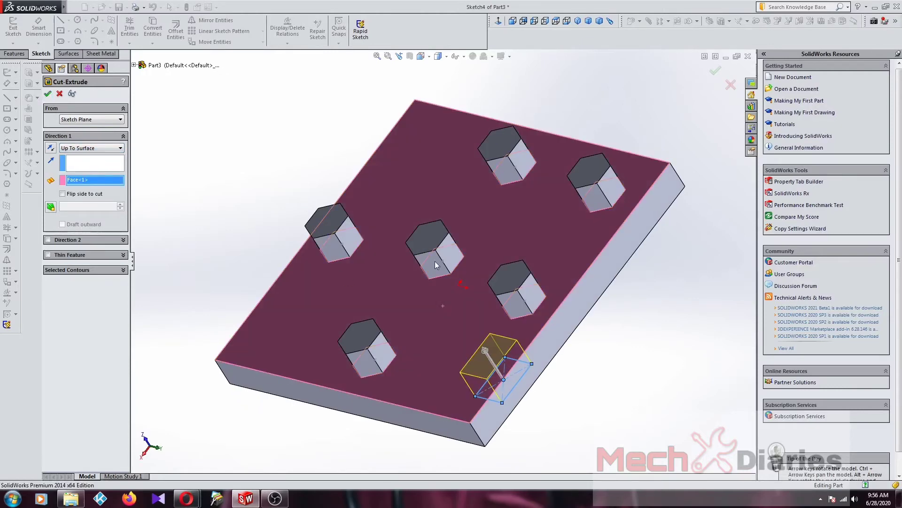
pyautogui.press('Return')
pyautogui.moveTo(538, 327); pyautogui.dragTo(399, 141, button='middle')
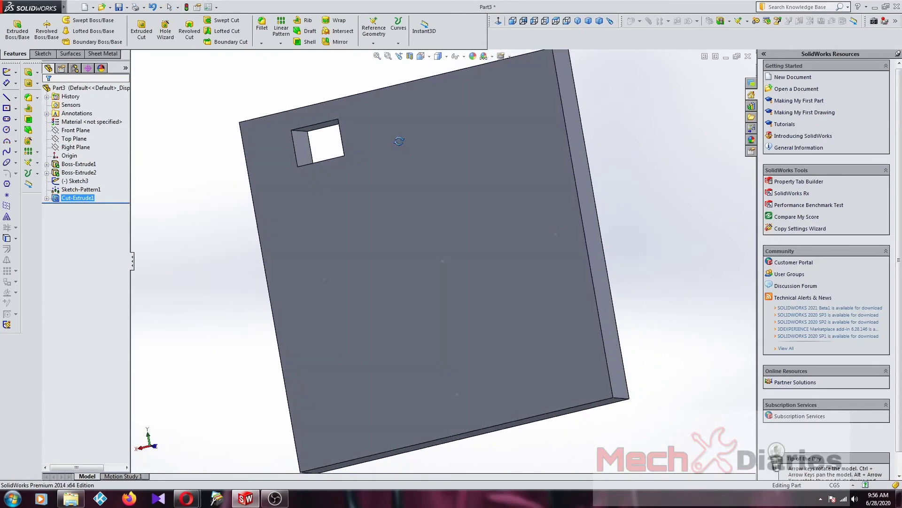
# Place hole-location points across the plate's back face in Sketch5 and exit the sketch.
pyautogui.click(41, 53)
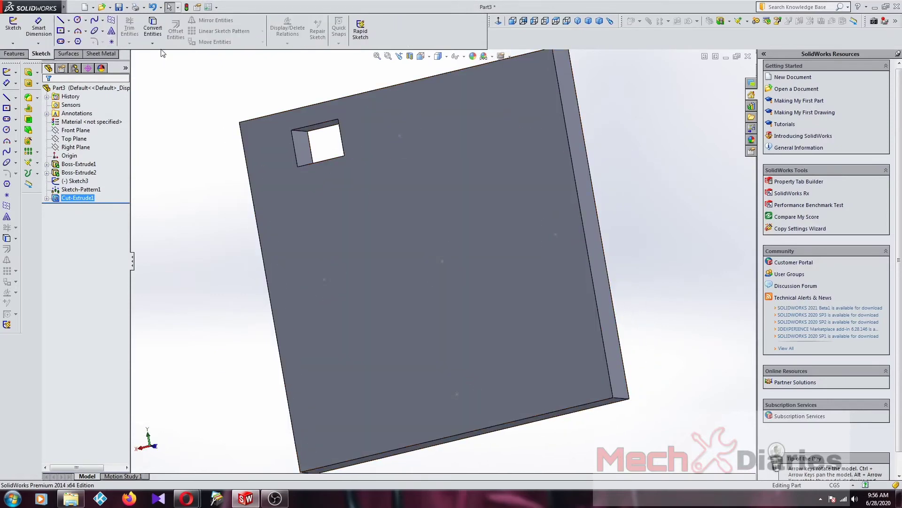
pyautogui.click(13, 27)
pyautogui.click(356, 203)
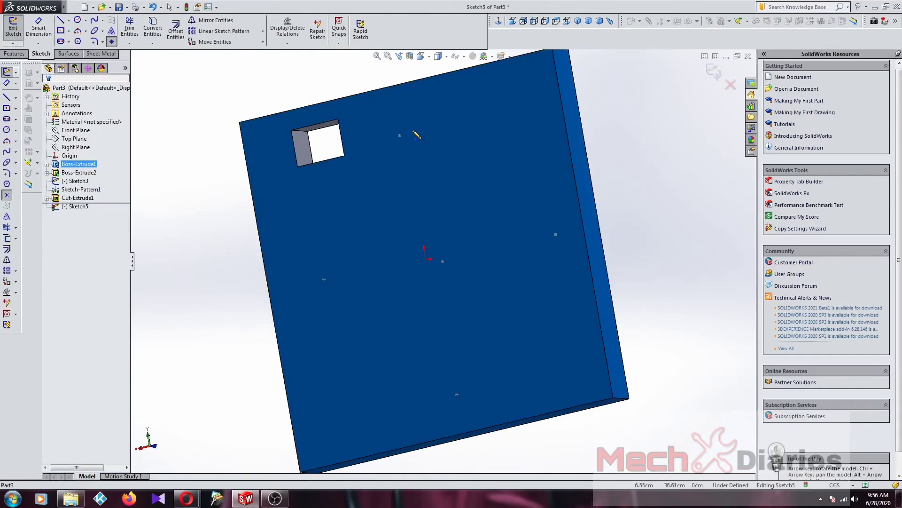
pyautogui.click(455, 105)
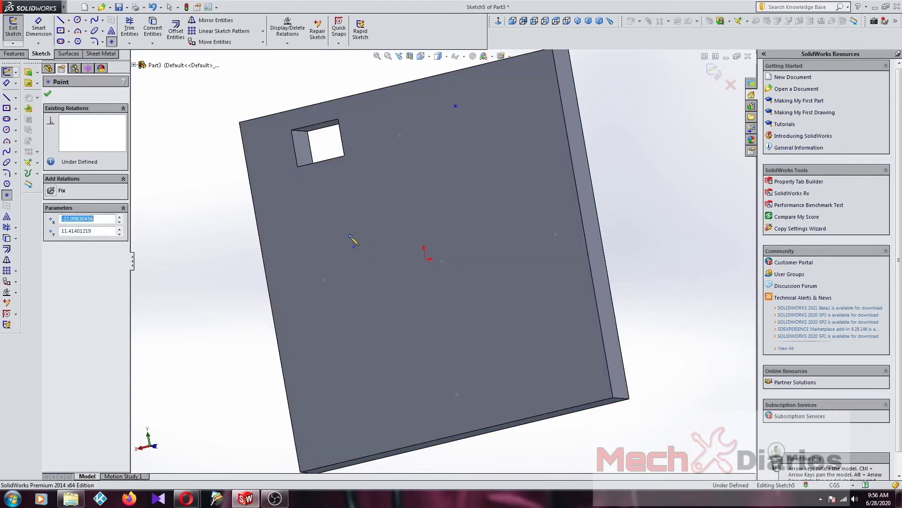
pyautogui.click(350, 236)
pyautogui.click(506, 349)
pyautogui.click(714, 70)
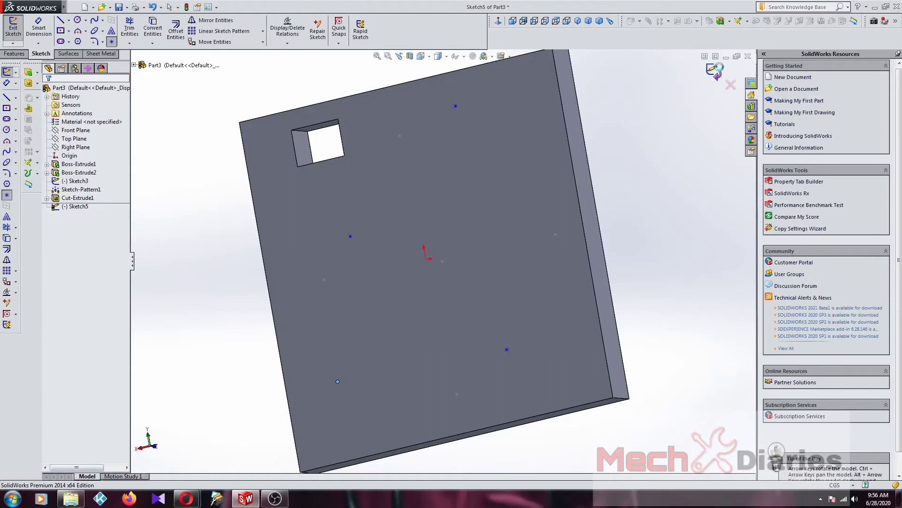
pyautogui.click(15, 53)
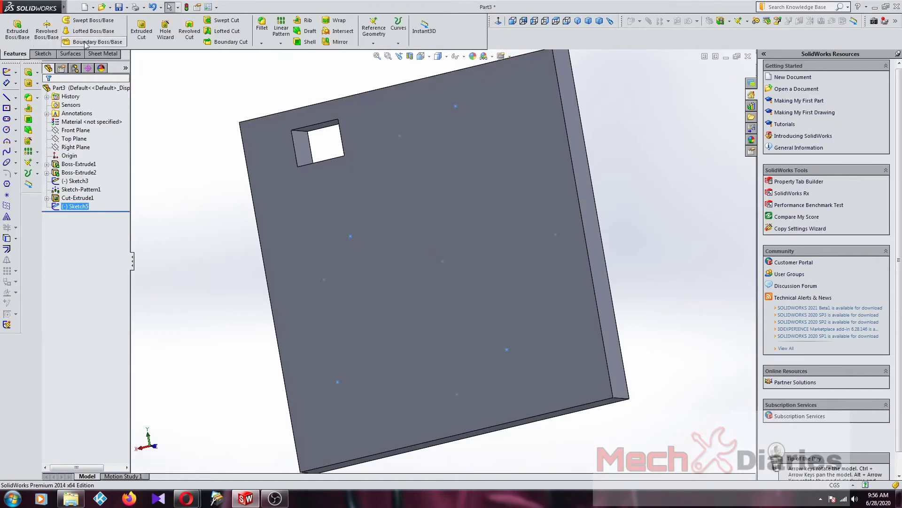
# Copy Cut-Extrude1 onto Sketch5's points with a Sketch Driven Pattern.
pyautogui.click(281, 43)
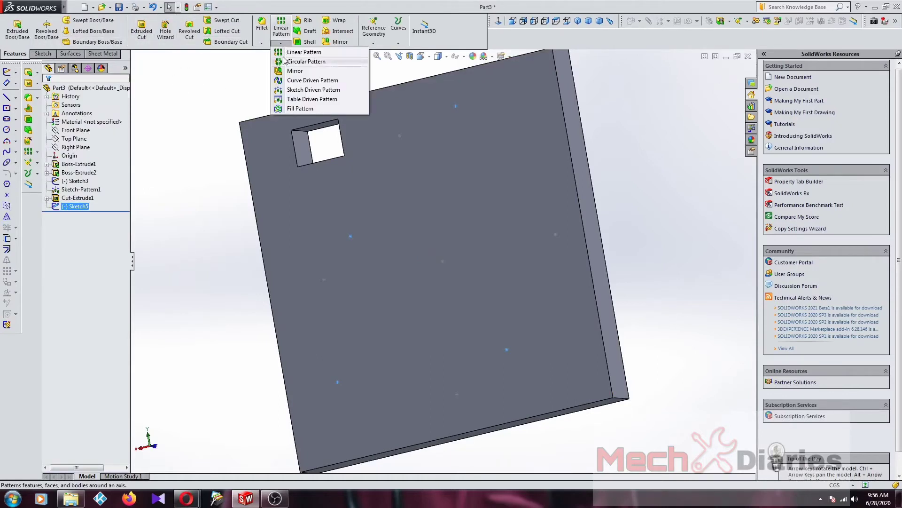
pyautogui.click(297, 93)
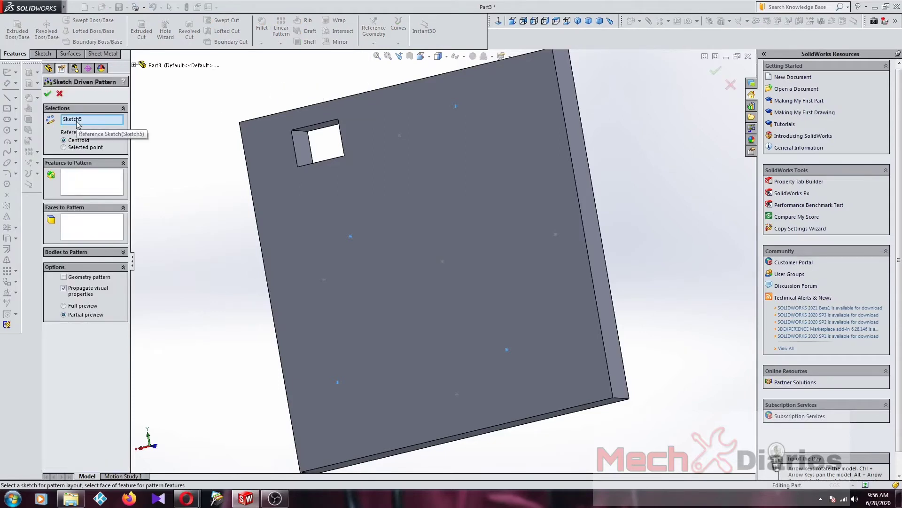
pyautogui.click(75, 182)
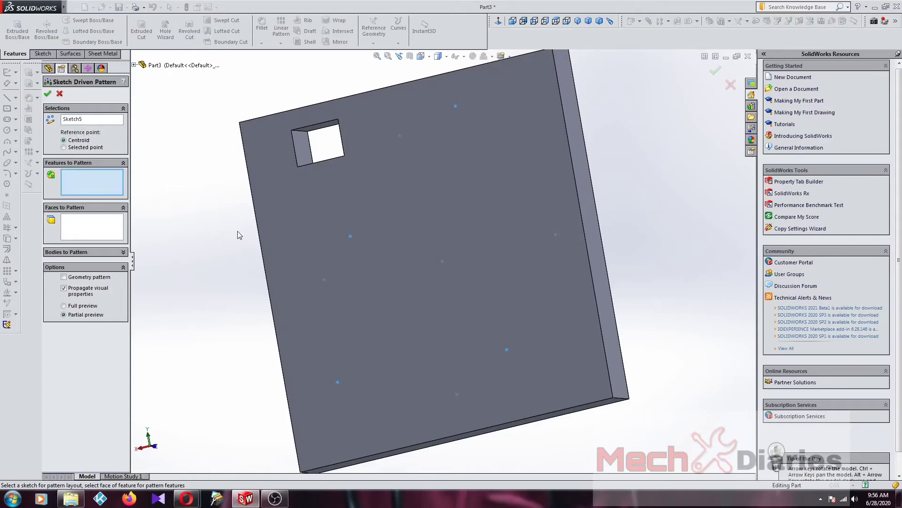
pyautogui.click(304, 150)
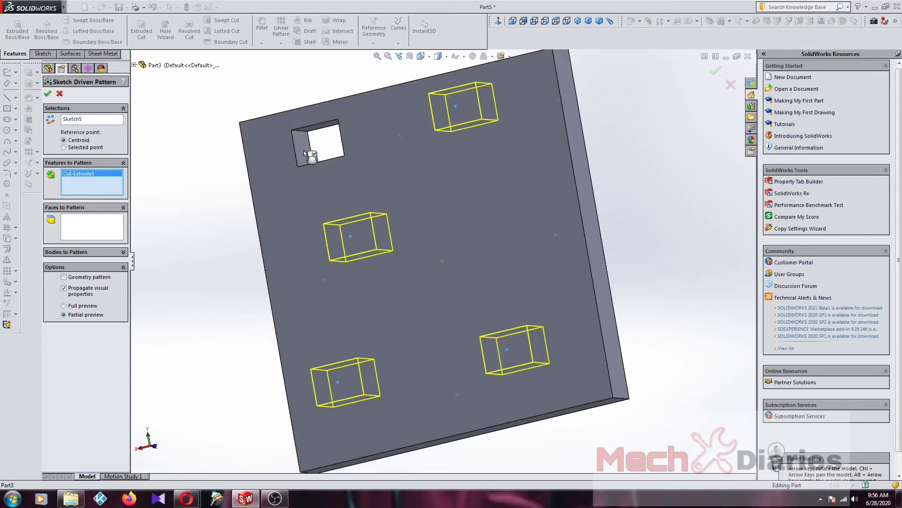
pyautogui.moveTo(171, 287)
pyautogui.mouseDown(button='middle')
pyautogui.moveTo(409, 224)
pyautogui.moveTo(262, 217)
pyautogui.moveTo(311, 188)
pyautogui.mouseUp(button='middle')
pyautogui.click(47, 94)
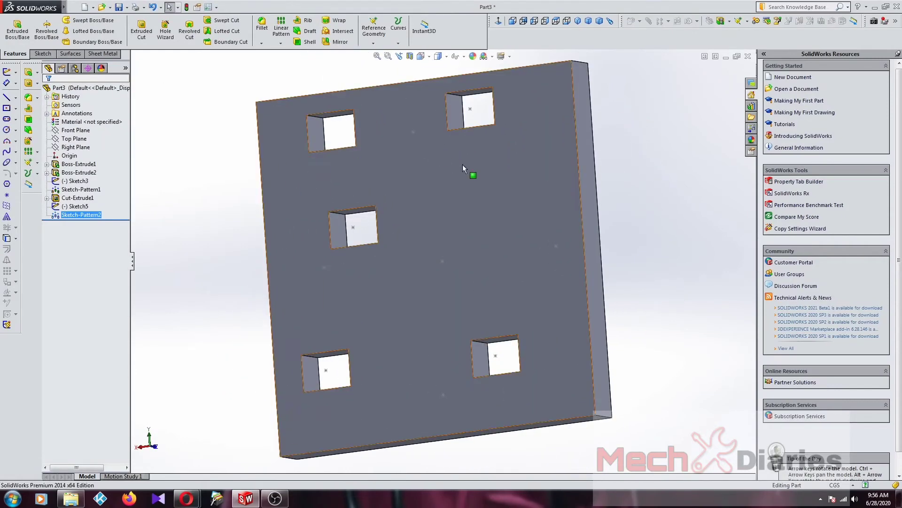
# Edit Sketch-Pattern2 so the top point, Point1@Sketch5, is the reference point.
pyautogui.rightClick(84, 215)
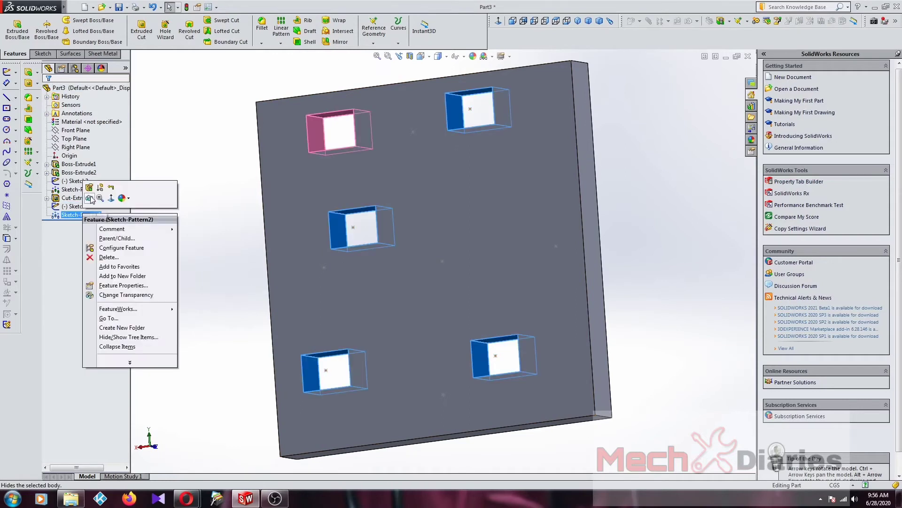
pyautogui.click(89, 198)
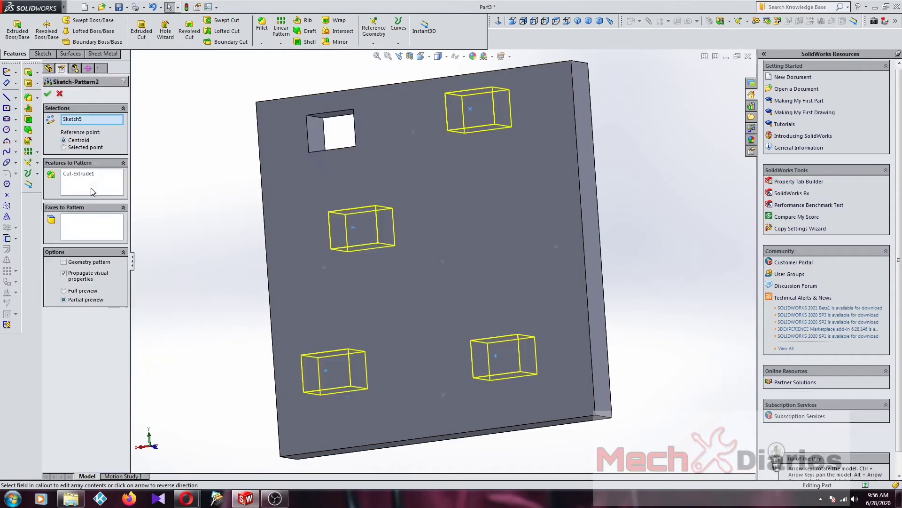
pyautogui.click(65, 147)
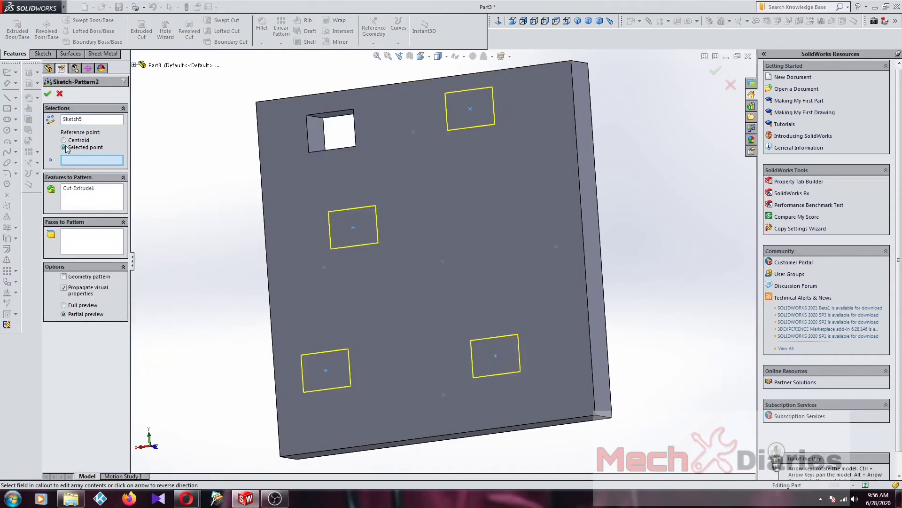
pyautogui.click(354, 228)
pyautogui.click(353, 228)
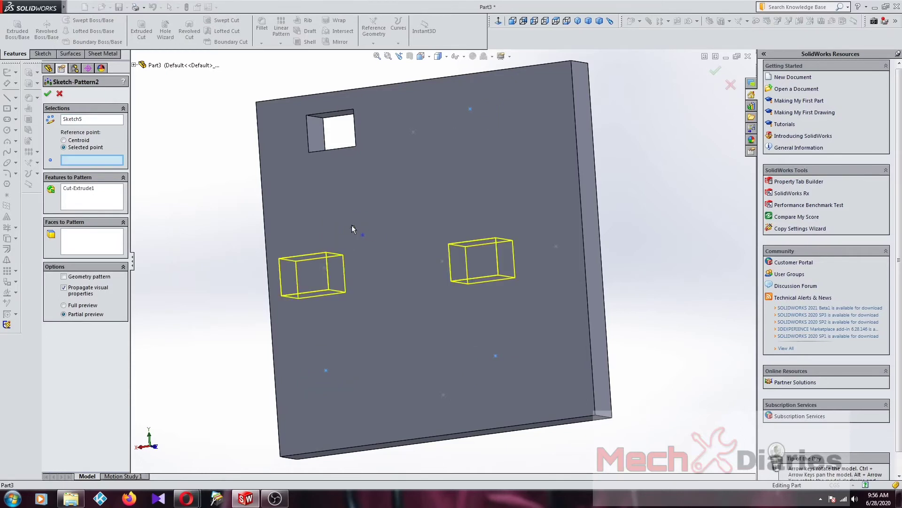
pyautogui.click(470, 110)
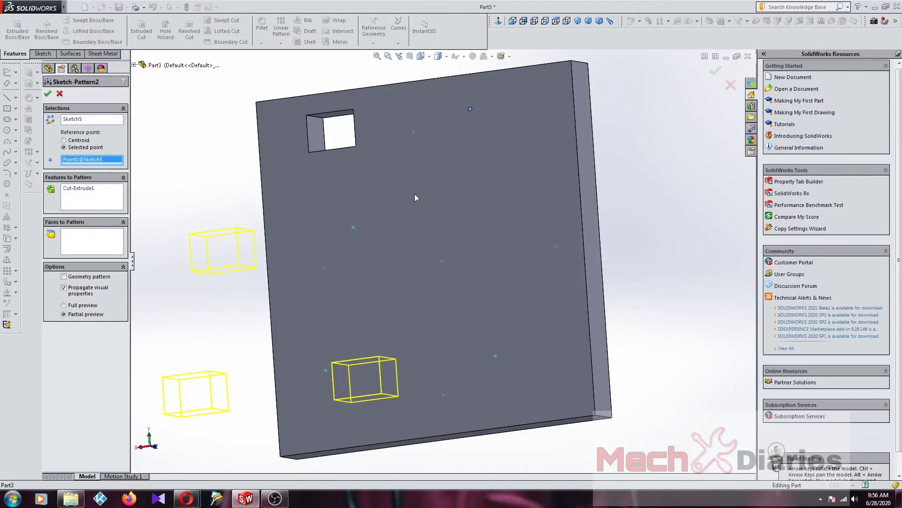
# Rotate to a near-front view and clear Cut-Extrude1 from Features to Pattern.
pyautogui.scroll(2, 441, 256)
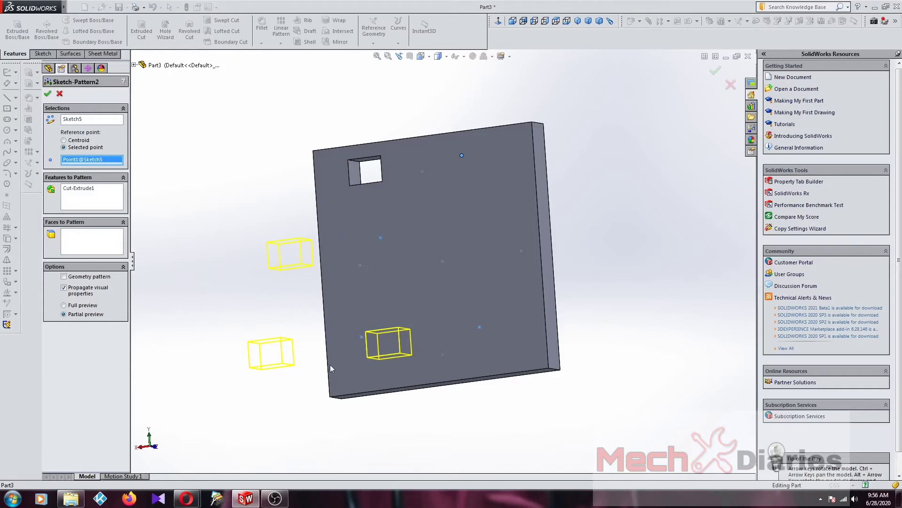
pyautogui.moveTo(330, 364); pyautogui.dragTo(343, 317, button='middle')
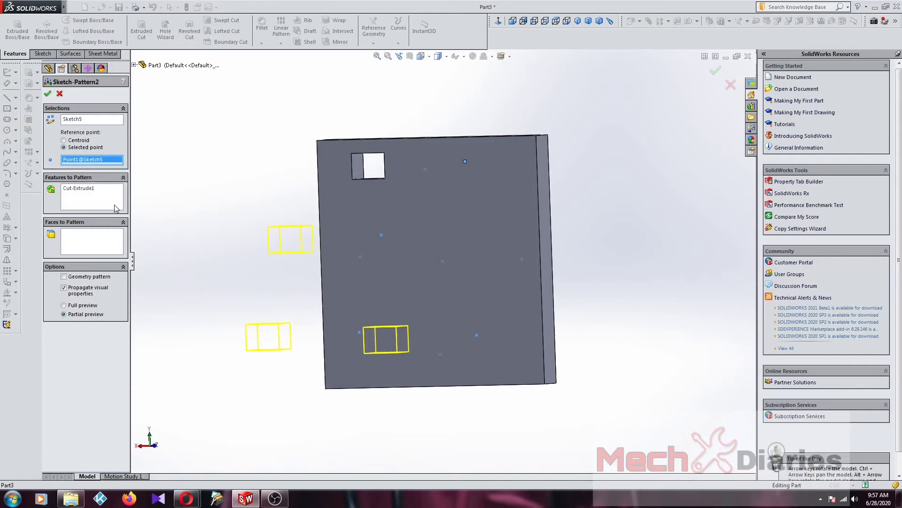
pyautogui.click(93, 191)
# Clear Cut-Extrude1 from the pattern features and set the reference point to Centroid.
pyautogui.press('Delete')
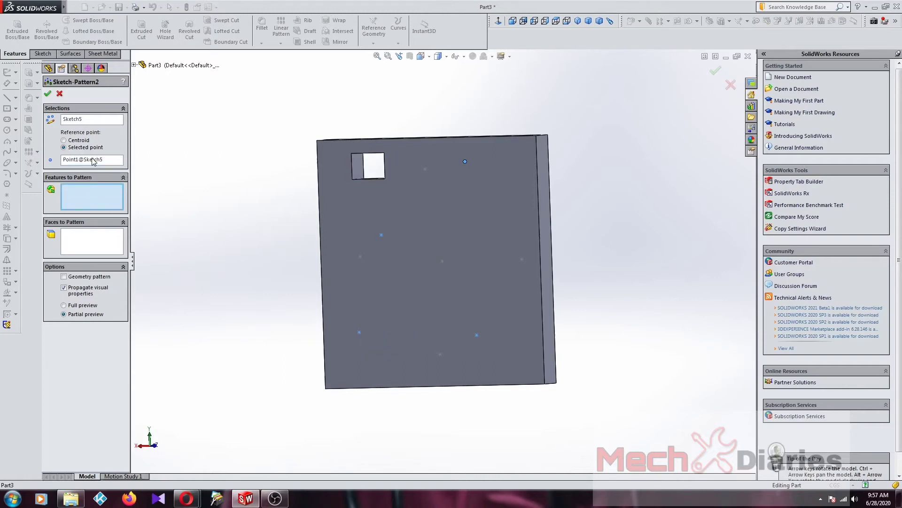
pyautogui.click(94, 160)
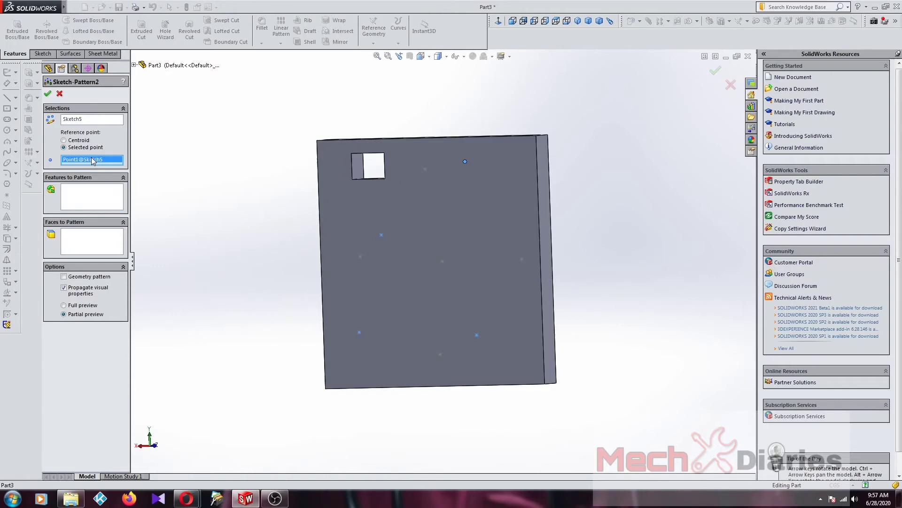
pyautogui.click(65, 140)
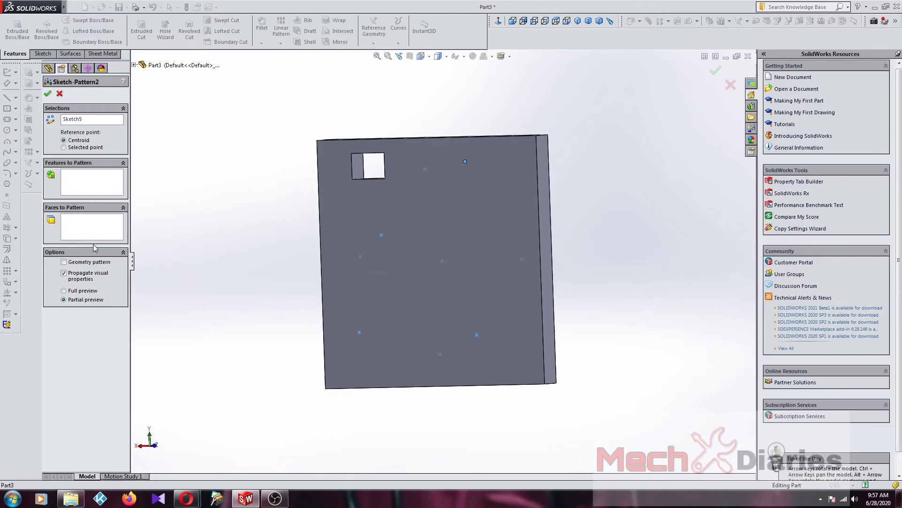
pyautogui.click(97, 188)
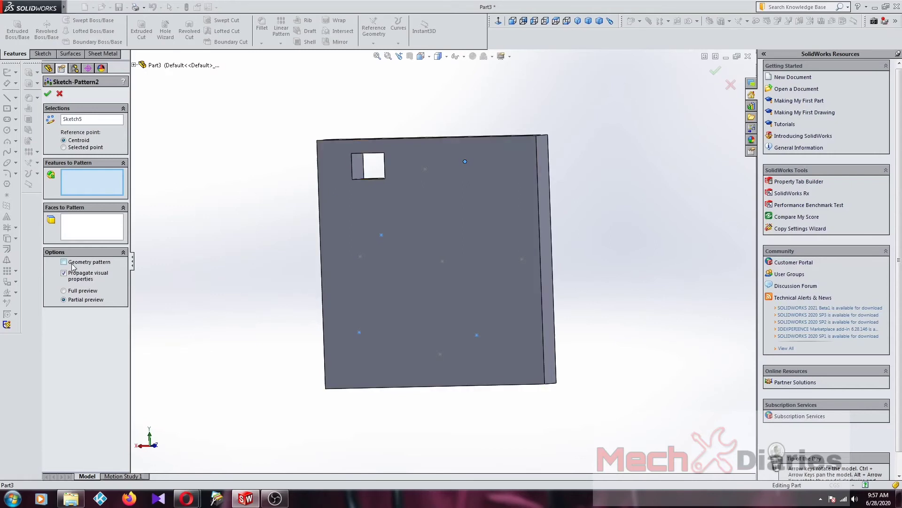
# Re-add Cut-Extrude1 as the feature to pattern and accept Sketch-Pattern2, giving five square holes.
pyautogui.scroll(-4, 503, 225)
pyautogui.scroll(3, 504, 226)
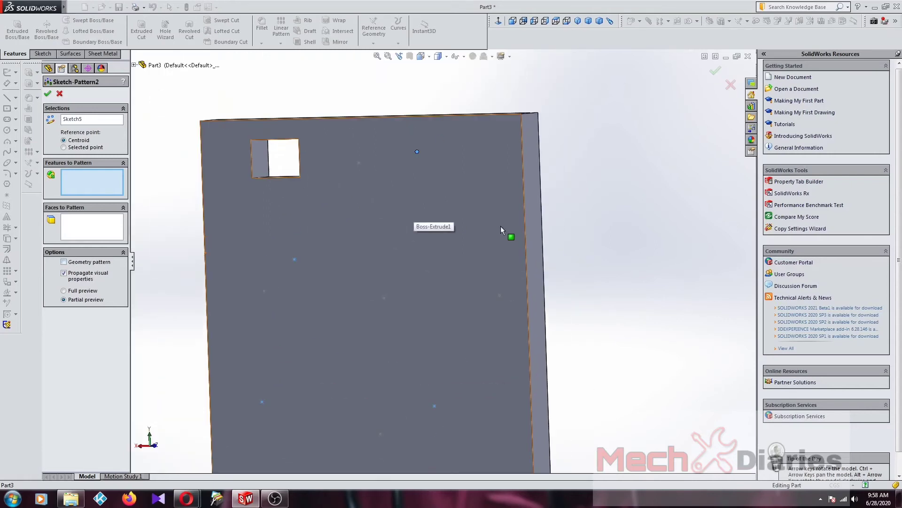
pyautogui.scroll(2, 470, 228)
pyautogui.scroll(1, 422, 231)
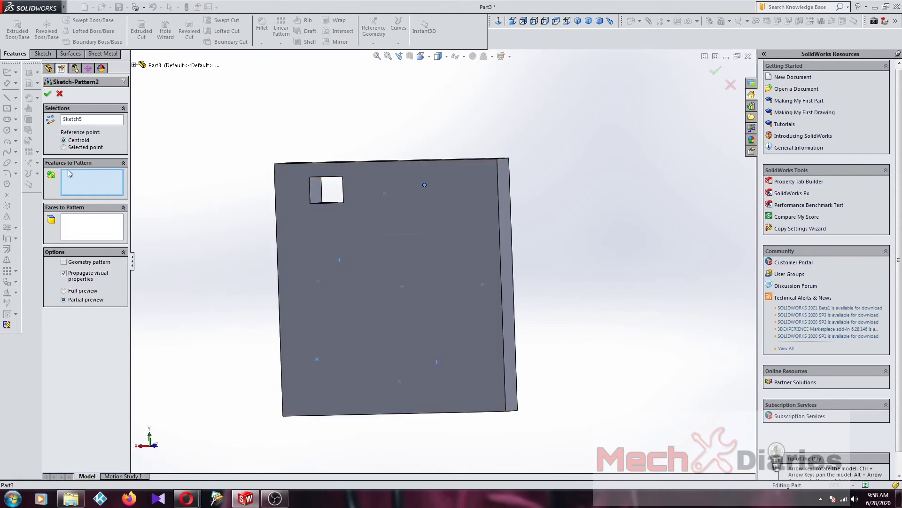
pyautogui.click(316, 194)
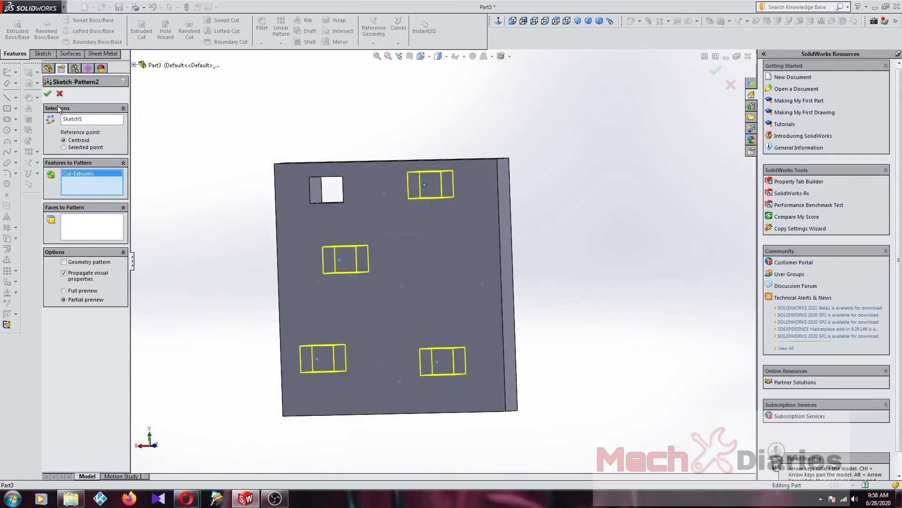
pyautogui.click(47, 93)
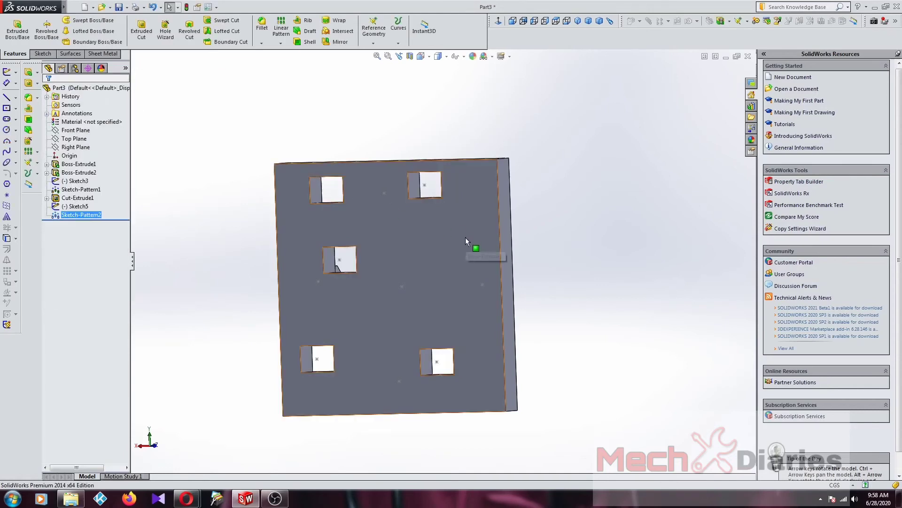
pyautogui.click(290, 45)
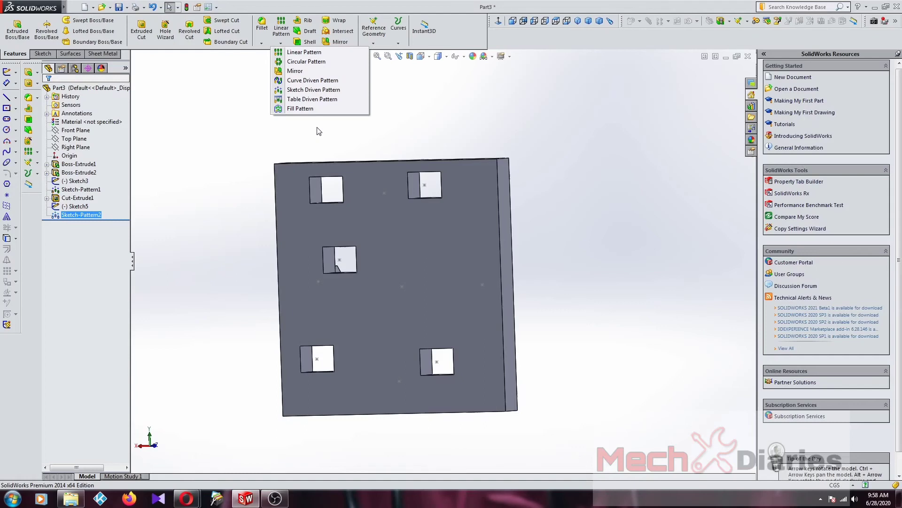
# Dismiss the pattern types list and use the right-click menu in the feature tree.
pyautogui.click(395, 99)
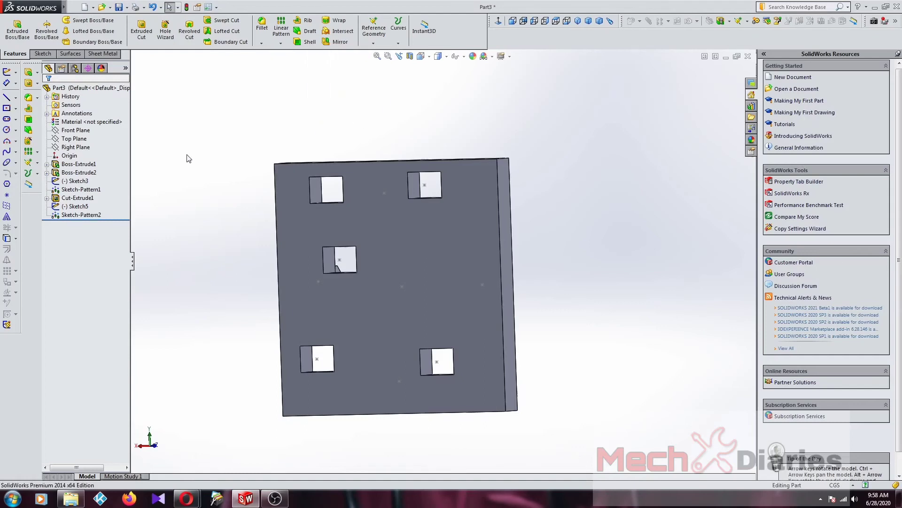
pyautogui.rightClick(72, 161)
pyautogui.click(251, 129)
pyautogui.click(54, 208)
# Give Cut-Extrude1 a dark red colour appearance after trying blue, then view the holes.
pyautogui.rightClick(73, 198)
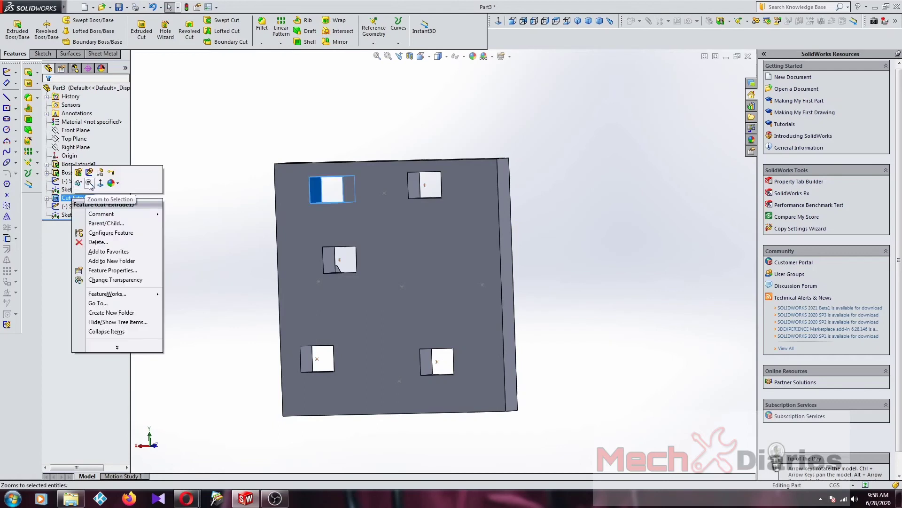
pyautogui.click(112, 183)
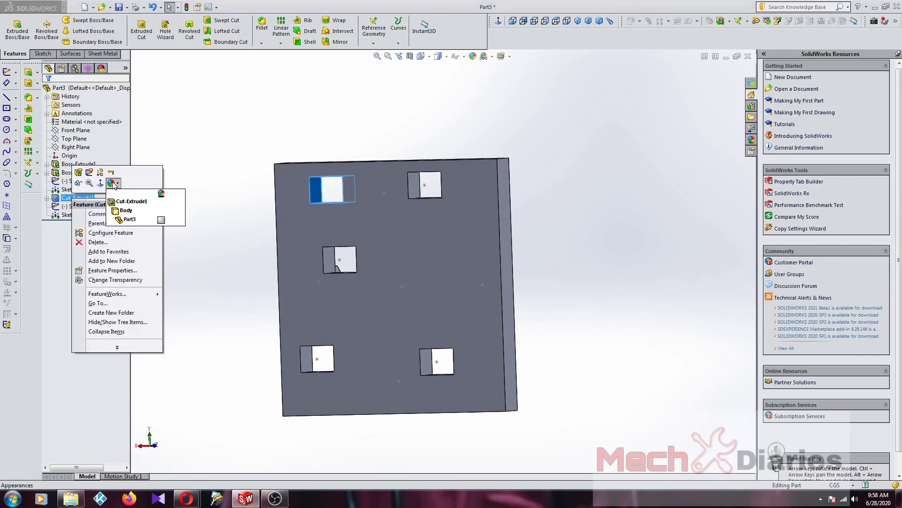
pyautogui.click(133, 203)
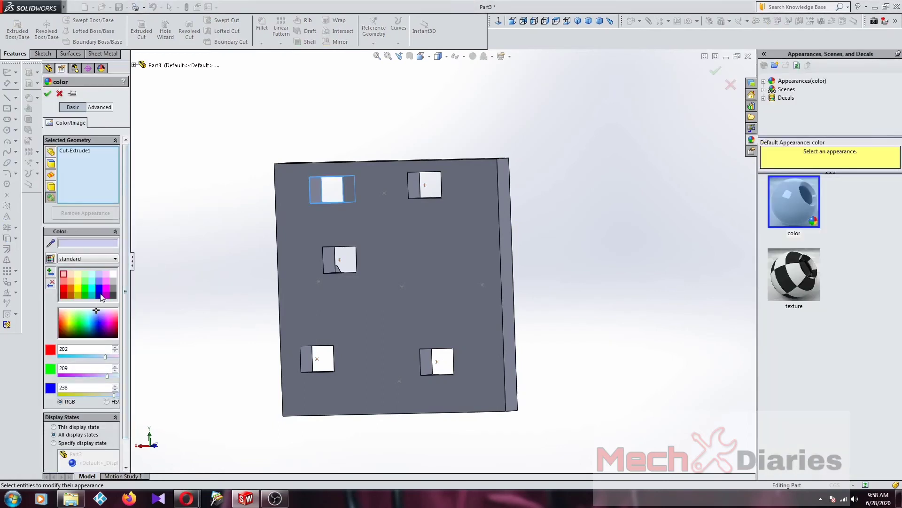
pyautogui.click(102, 289)
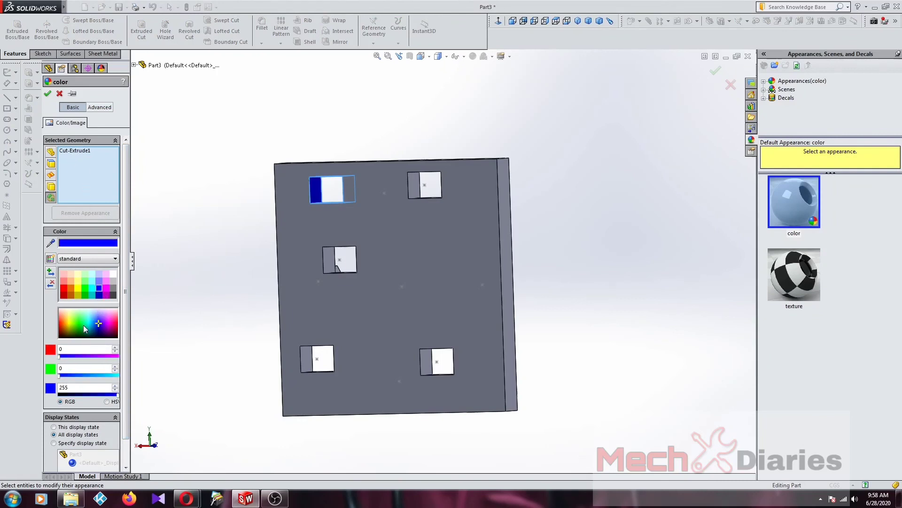
pyautogui.click(116, 324)
pyautogui.click(47, 93)
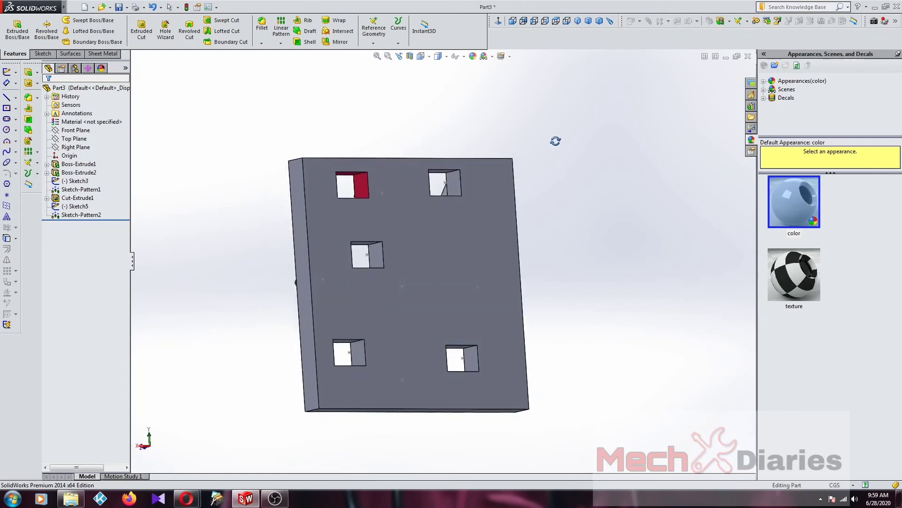
pyautogui.moveTo(556, 141); pyautogui.dragTo(396, 196, button='middle')
pyautogui.scroll(3, 397, 195)
# Edit Sketch-Pattern2 and accept it with Propagate visual properties on, turning every hole red.
pyautogui.click(95, 215)
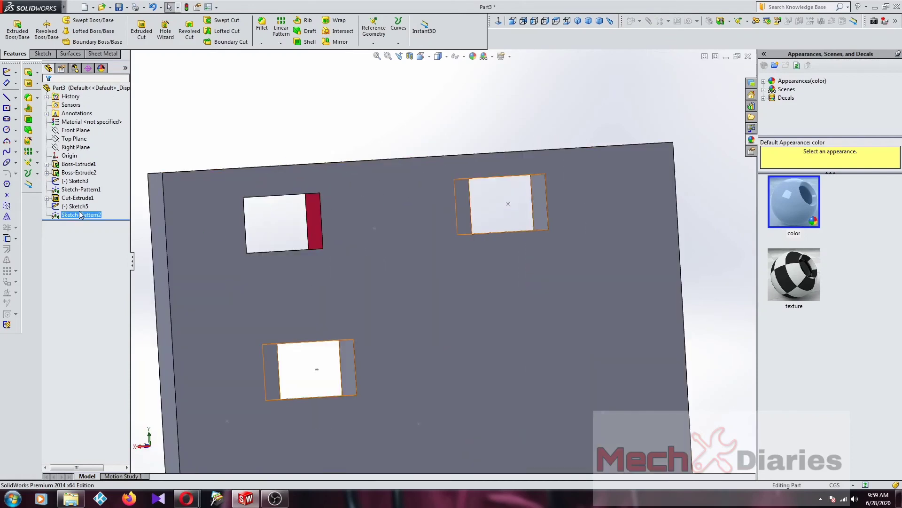
pyautogui.rightClick(94, 215)
pyautogui.click(86, 189)
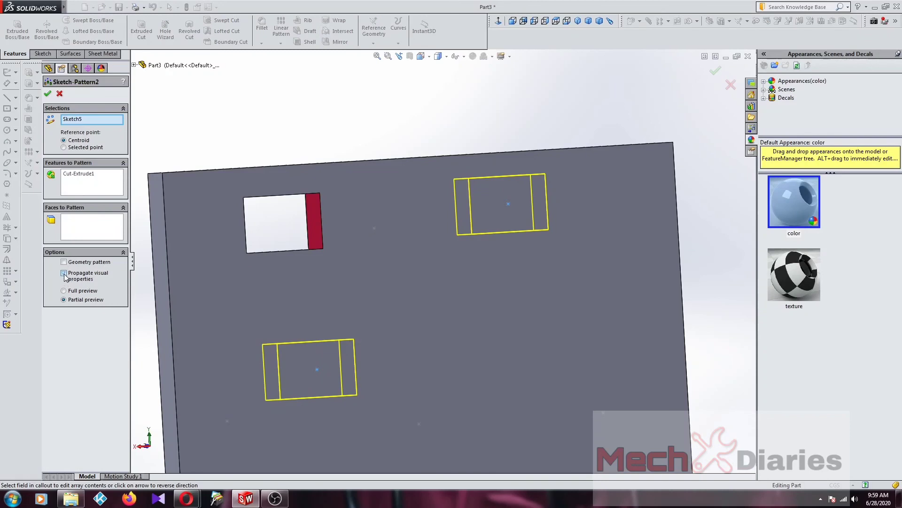
pyautogui.click(48, 93)
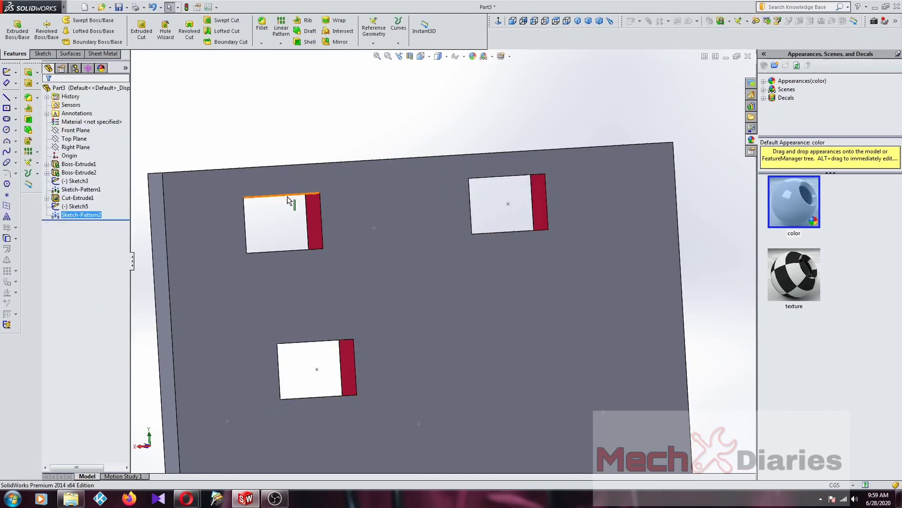
pyautogui.scroll(3, 444, 261)
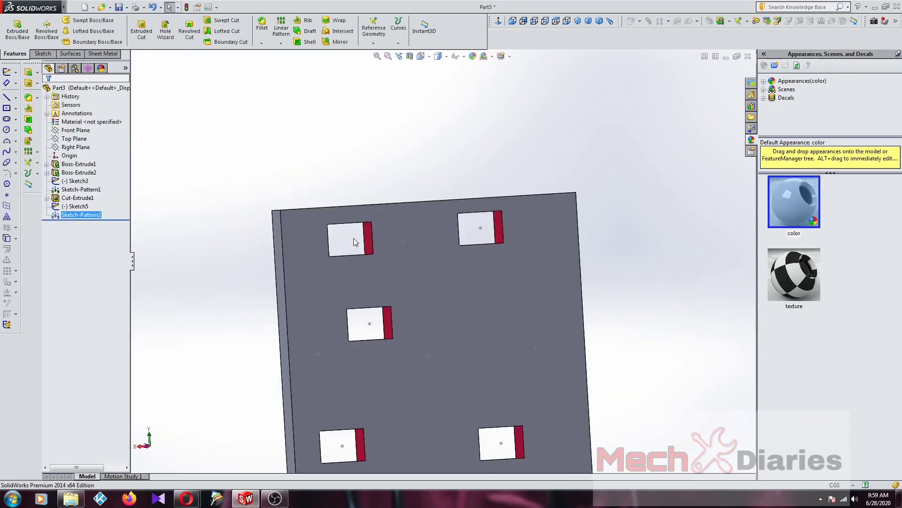
# Re-edit Sketch-Pattern2 with Propagate visual properties off so only the original hole stays red.
pyautogui.rightClick(94, 217)
pyautogui.click(98, 199)
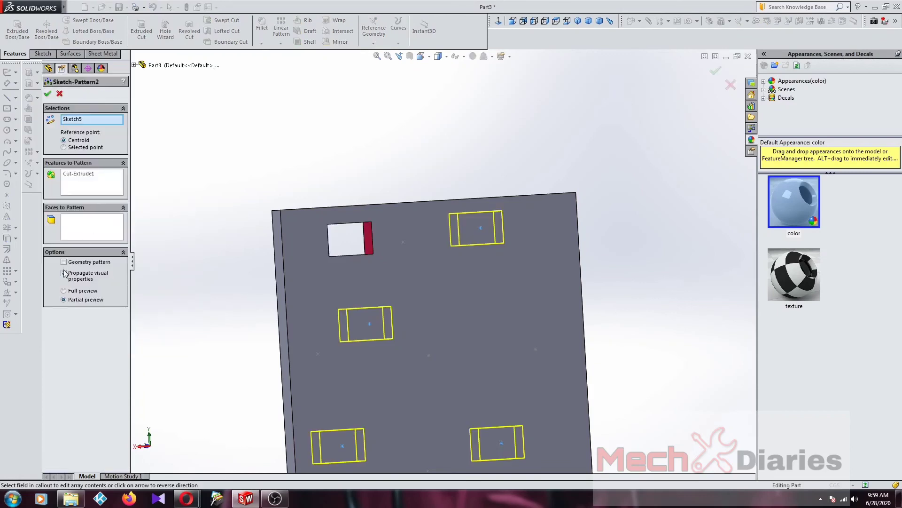
pyautogui.click(47, 94)
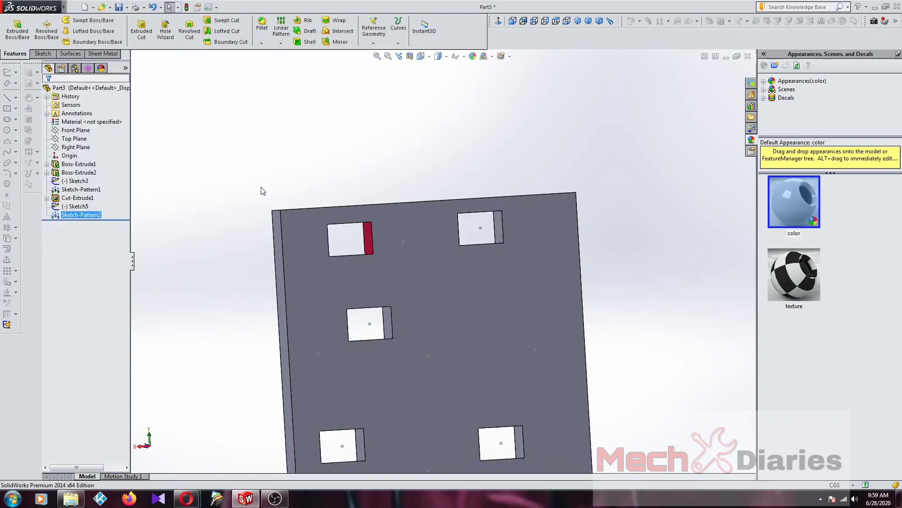
pyautogui.scroll(-2, 329, 262)
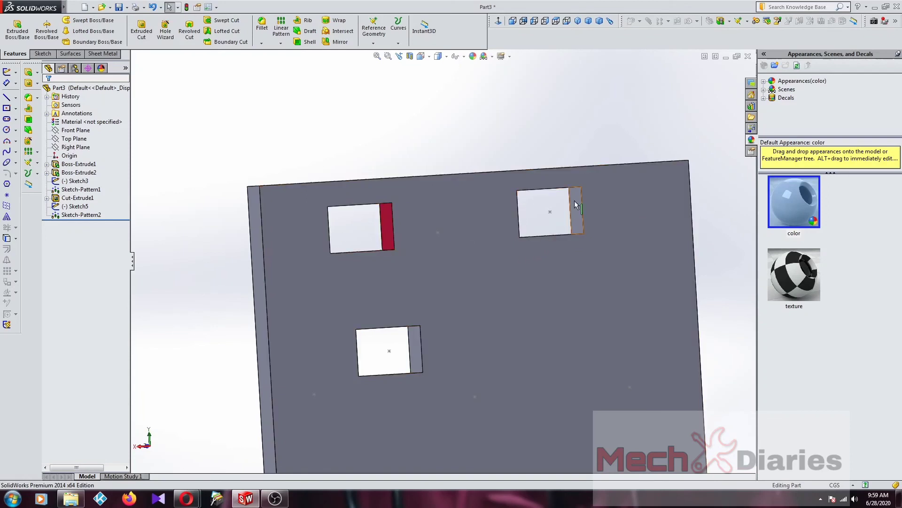
pyautogui.scroll(3, 444, 263)
pyautogui.scroll(-3, 388, 314)
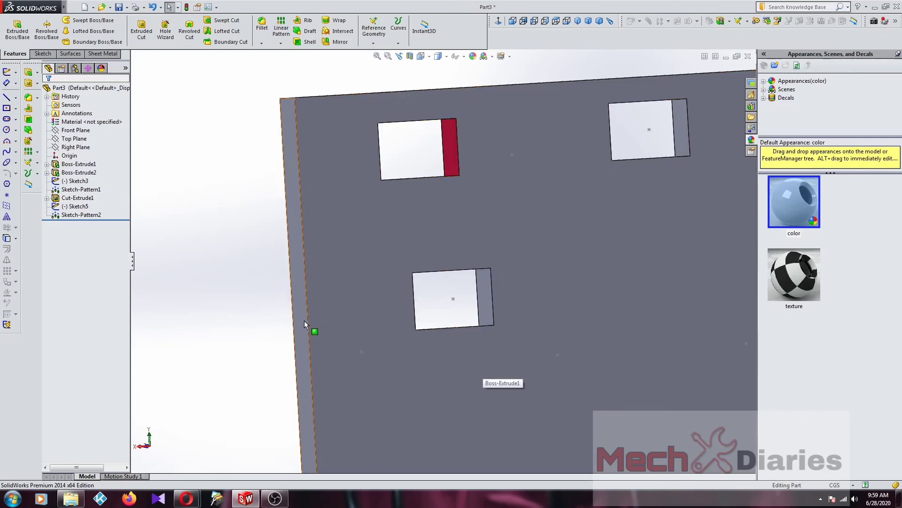
pyautogui.scroll(3, 304, 320)
pyautogui.scroll(3, 303, 320)
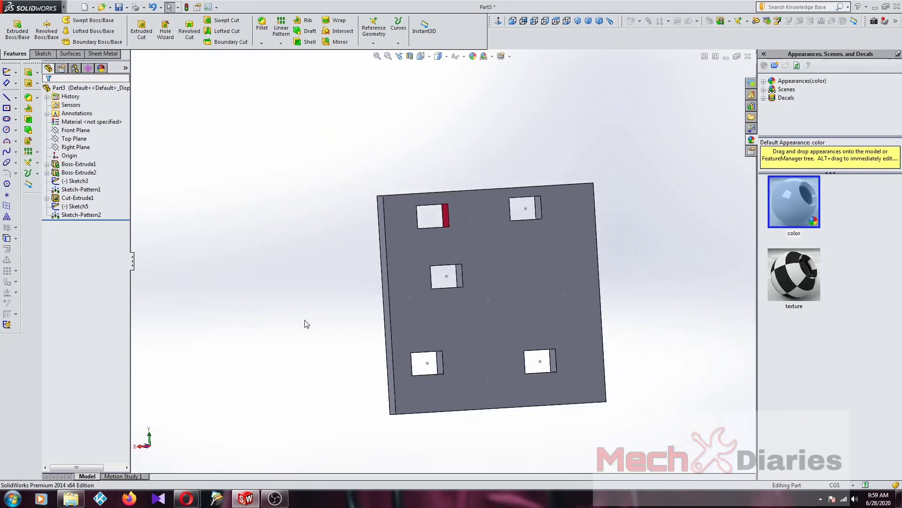